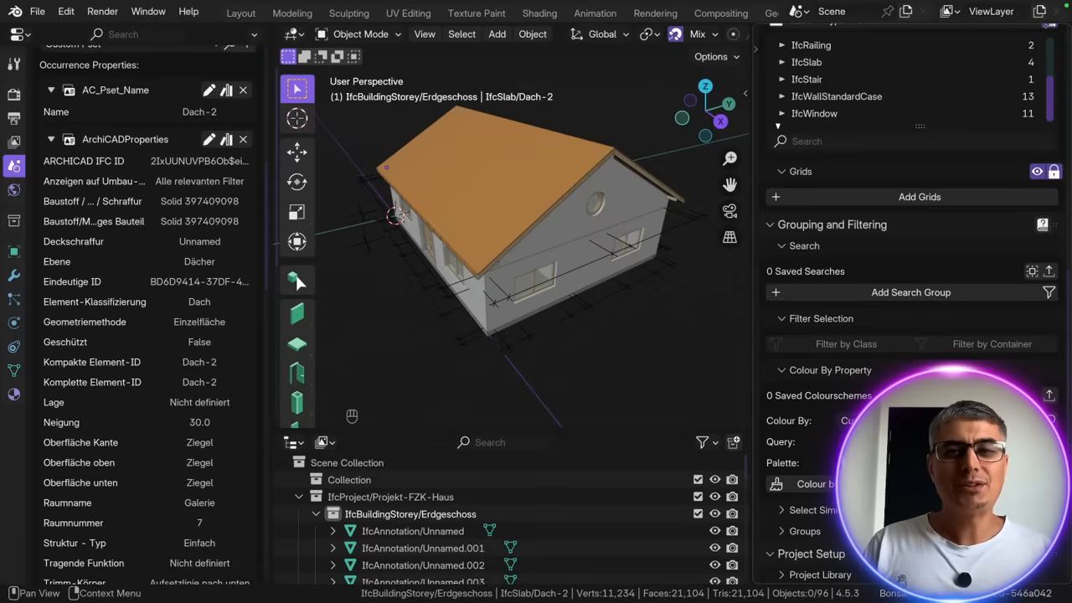
Find the Colour By Property settings under Grouping and Filtering and colour the house elements using the custom query class.
{"action": "mouse_move", "coordinate": [641, 318]}
{"action": "middle_mouse_down"}
{"action": "mouse_move", "coordinate": [634, 282]}
{"action": "mouse_move", "coordinate": [633, 299]}
{"action": "middle_mouse_up"}
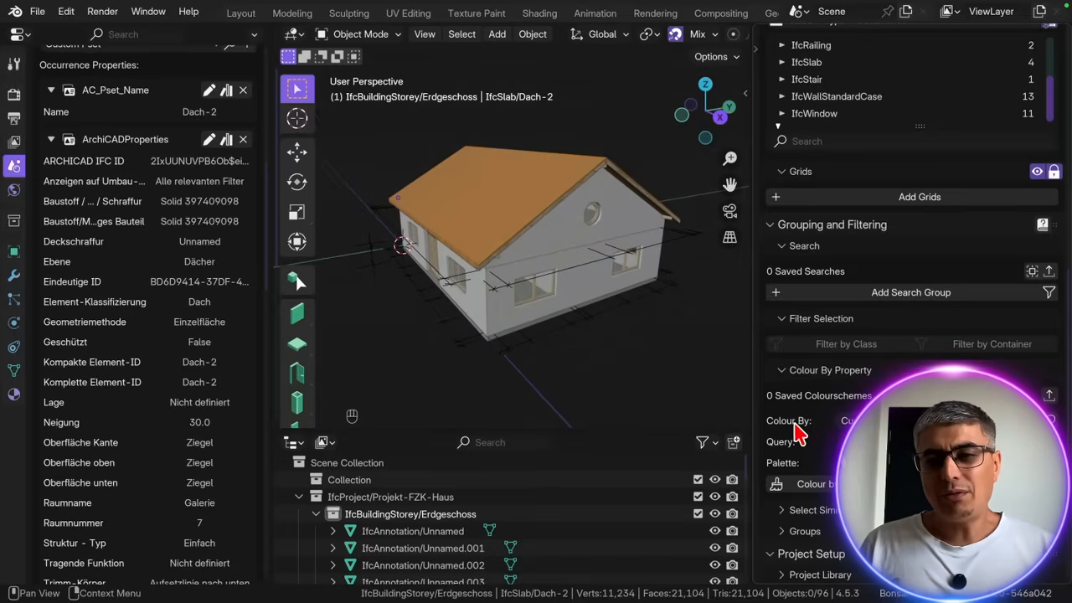
{"action": "scroll", "coordinate": [1042, 264], "scroll_direction": "up", "scroll_amount": 15}
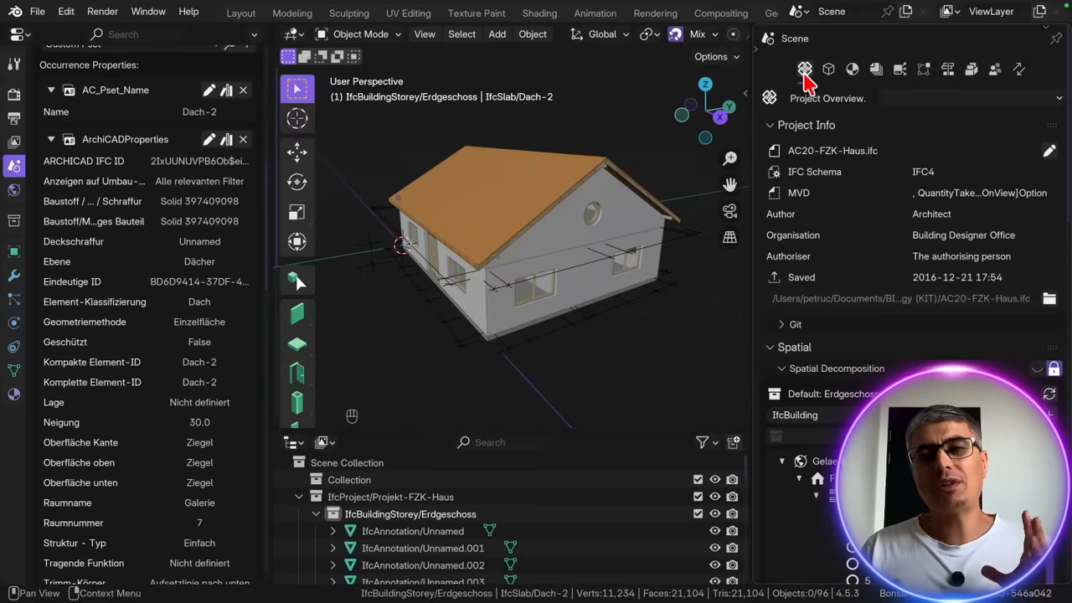
{"action": "left_click_drag", "start_coordinate": [1063, 121], "coordinate": [1065, 295]}
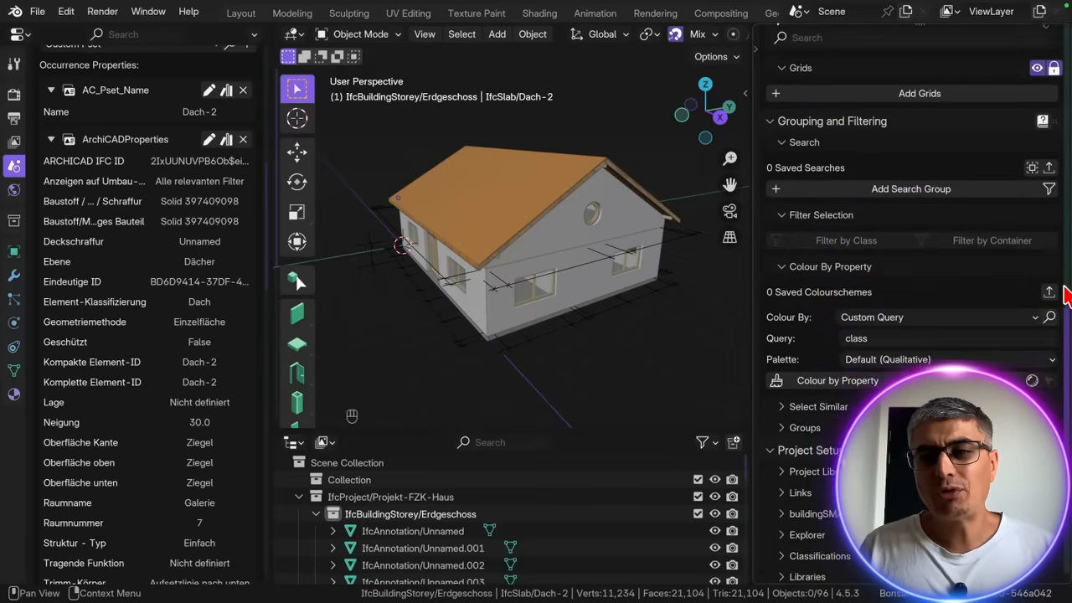
{"action": "scroll", "coordinate": [1065, 294], "scroll_direction": "down", "scroll_amount": 5}
{"action": "scroll", "coordinate": [1016, 210], "scroll_direction": "up", "scroll_amount": 5}
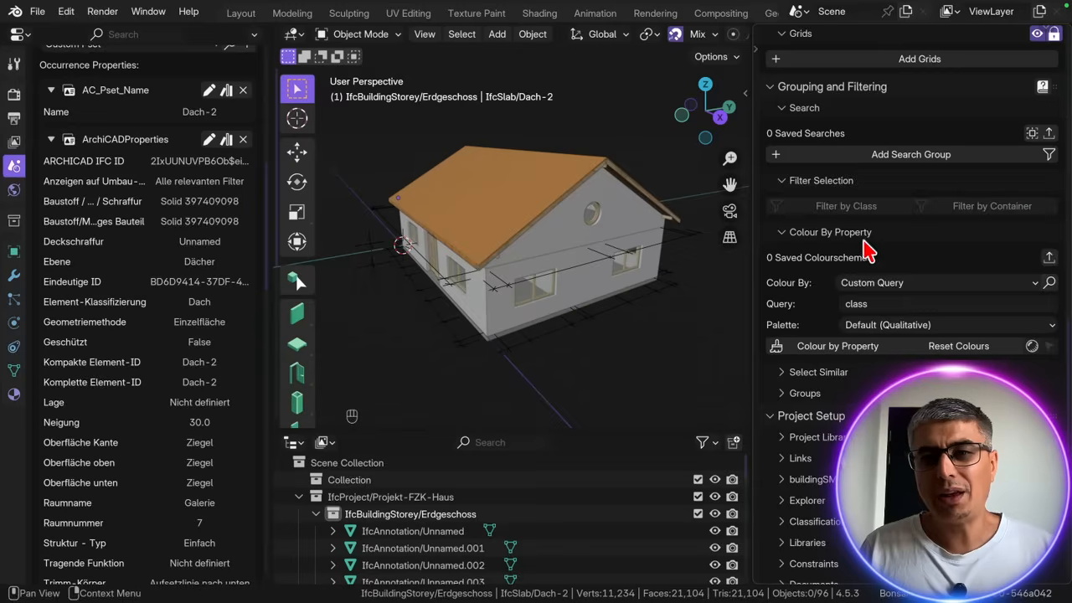
{"action": "scroll", "coordinate": [842, 250], "scroll_direction": "up", "scroll_amount": 1}
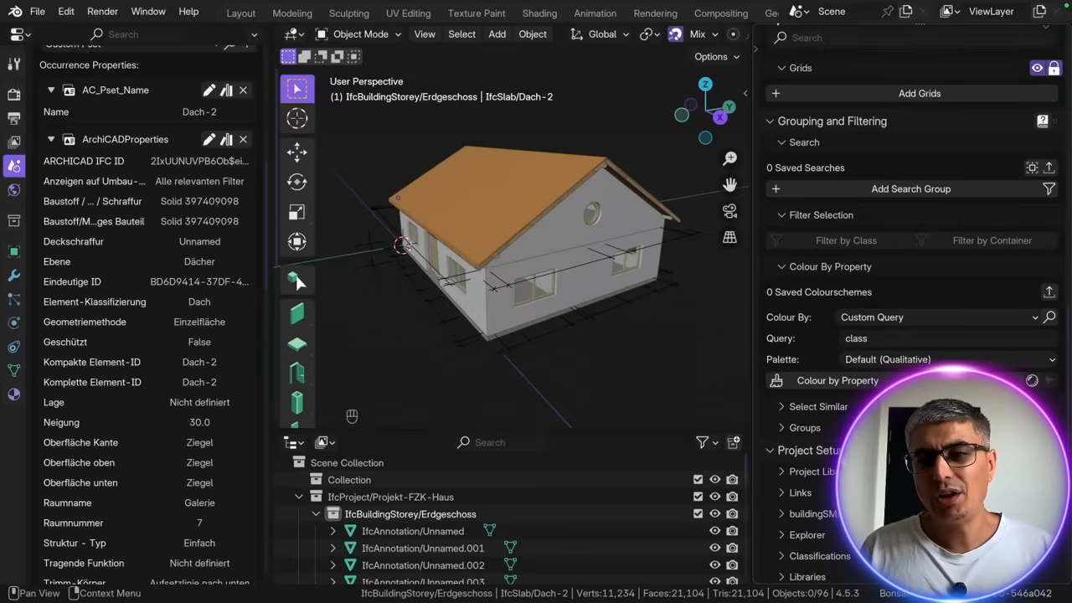
{"action": "left_click", "coordinate": [782, 266]}
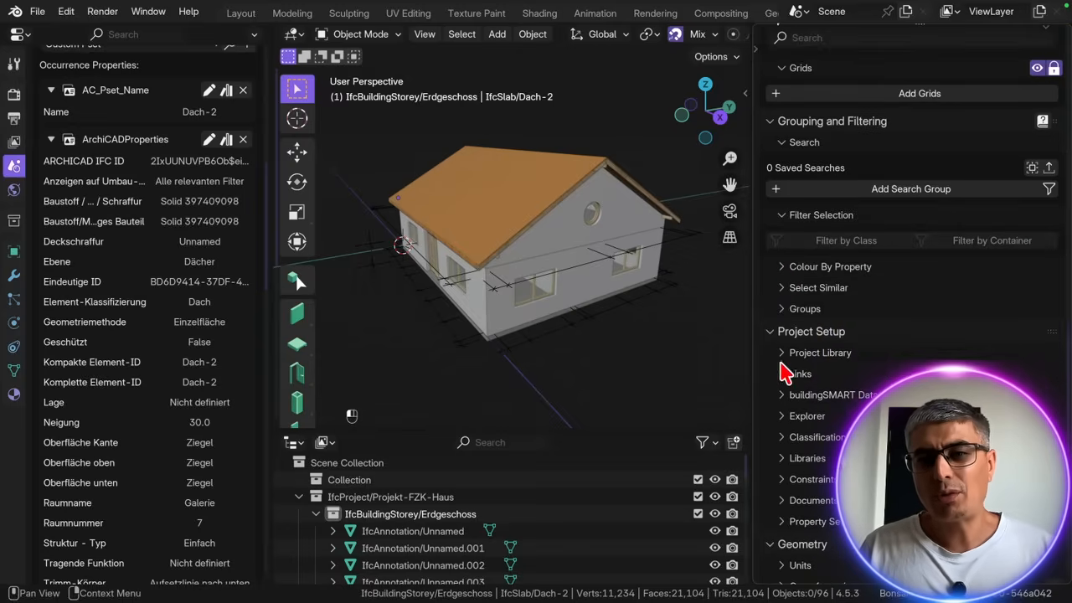
{"action": "left_click", "coordinate": [782, 266]}
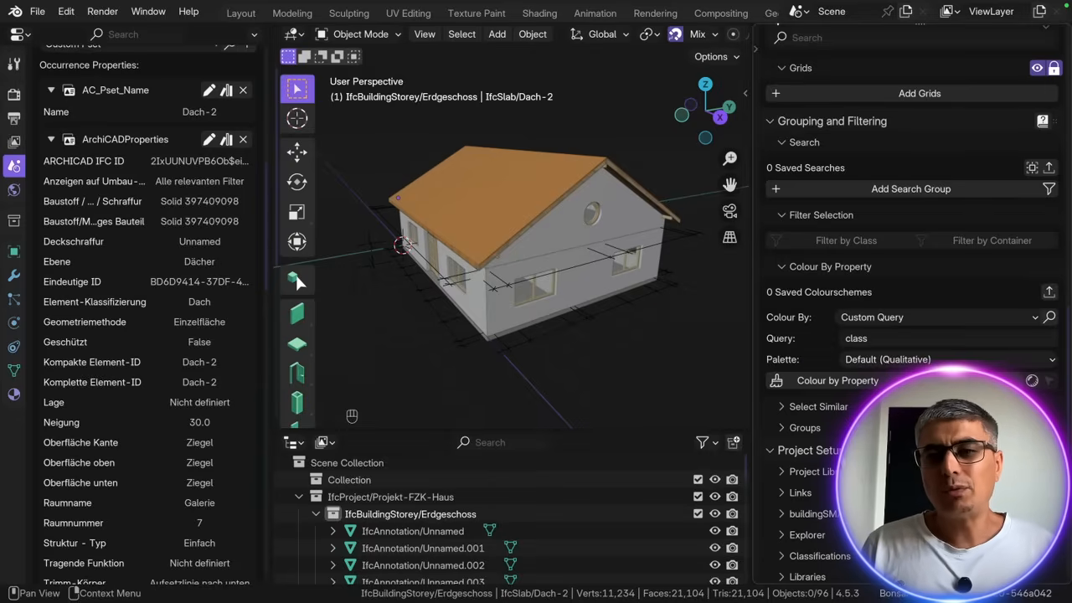
{"action": "left_click", "coordinate": [869, 382]}
{"action": "mouse_move", "coordinate": [548, 239]}
{"action": "middle_mouse_down"}
{"action": "mouse_move", "coordinate": [545, 227]}
{"action": "mouse_move", "coordinate": [610, 238]}
{"action": "mouse_move", "coordinate": [545, 231]}
{"action": "mouse_move", "coordinate": [611, 235]}
{"action": "mouse_move", "coordinate": [555, 235]}
{"action": "mouse_move", "coordinate": [580, 183]}
{"action": "mouse_move", "coordinate": [565, 223]}
{"action": "mouse_move", "coordinate": [548, 198]}
{"action": "mouse_move", "coordinate": [603, 173]}
{"action": "mouse_move", "coordinate": [542, 238]}
{"action": "middle_mouse_up"}
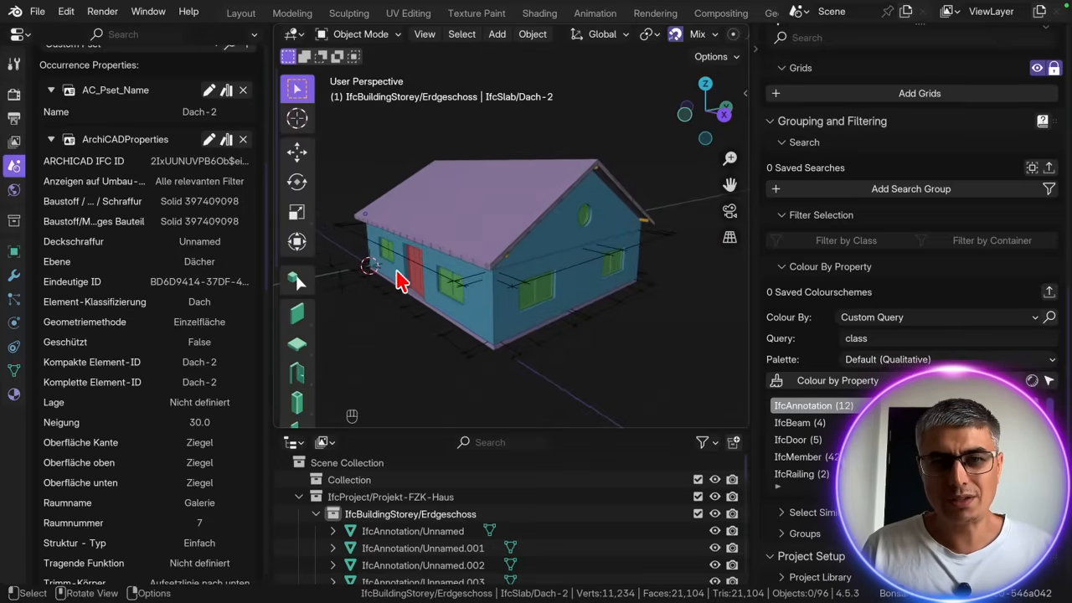
{"action": "middle_click_drag", "start_coordinate": [612, 333], "coordinate": [687, 359]}
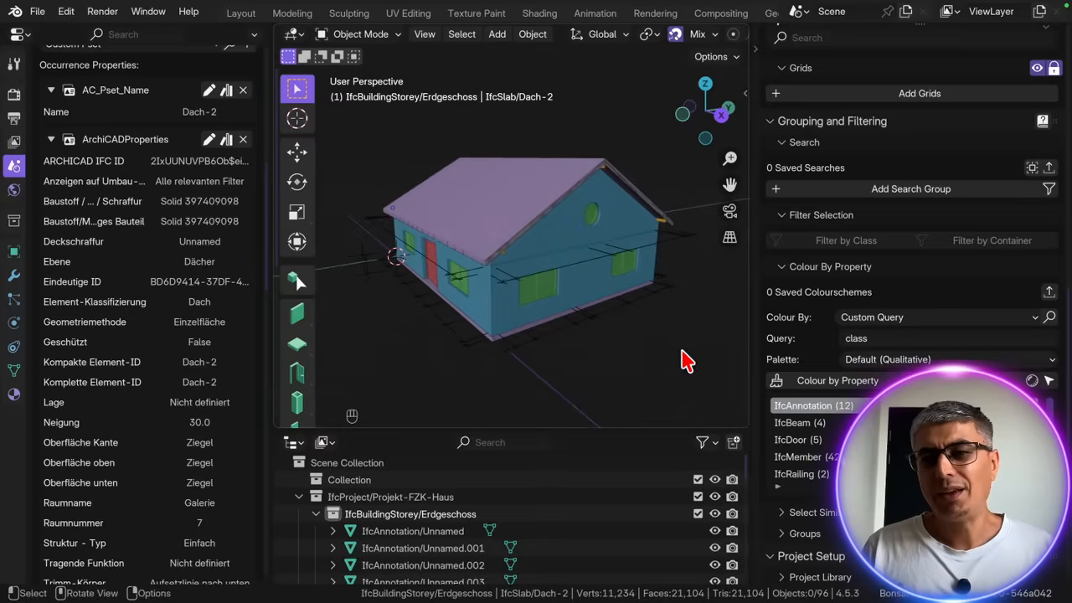
Turn on flat colour shading for the coloured house and inspect the model.
{"action": "left_click", "coordinate": [1031, 380]}
{"action": "scroll", "coordinate": [571, 267], "scroll_direction": "up", "scroll_amount": 3}
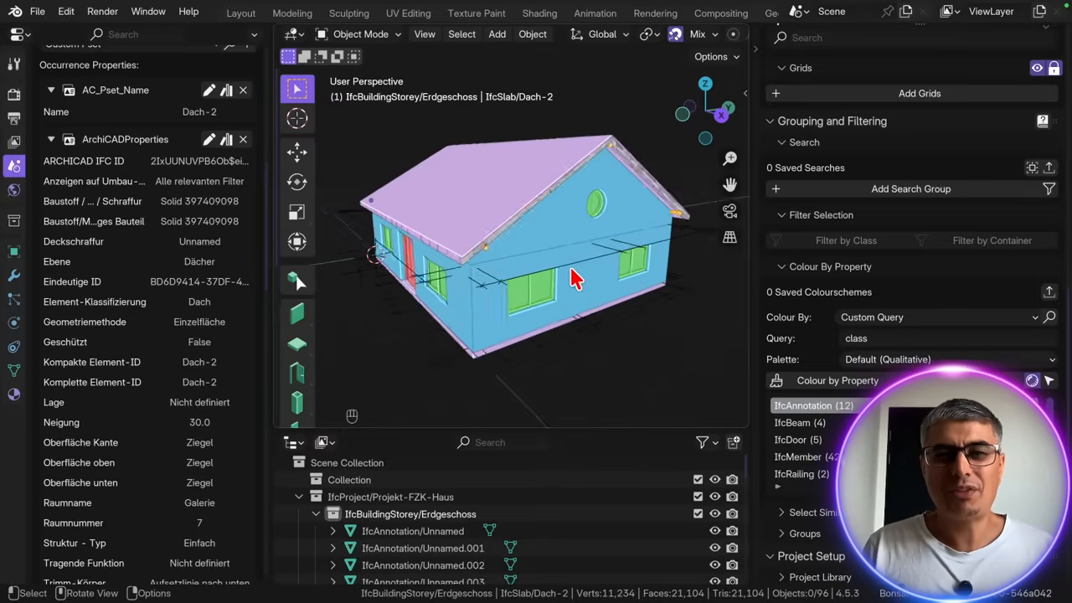
{"action": "mouse_move", "coordinate": [528, 205]}
{"action": "middle_mouse_down"}
{"action": "mouse_move", "coordinate": [553, 237]}
{"action": "mouse_move", "coordinate": [483, 201]}
{"action": "mouse_move", "coordinate": [507, 232]}
{"action": "mouse_move", "coordinate": [507, 210]}
{"action": "mouse_move", "coordinate": [523, 218]}
{"action": "middle_mouse_up"}
{"action": "scroll", "coordinate": [528, 238], "scroll_direction": "down", "scroll_amount": 2}
{"action": "scroll", "coordinate": [478, 202], "scroll_direction": "up", "scroll_amount": 1}
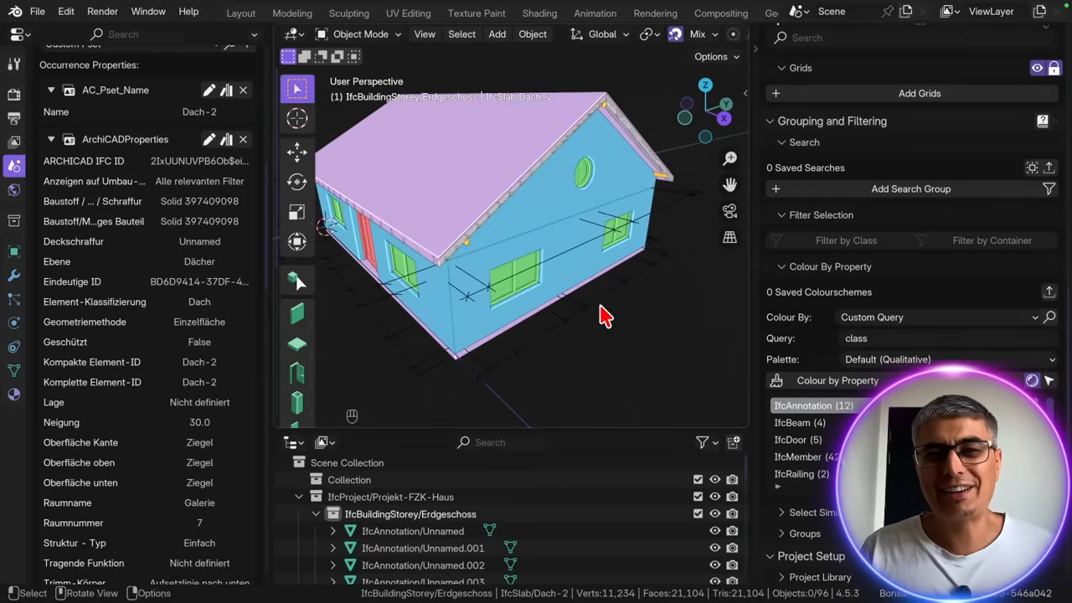
{"action": "middle_click_drag", "start_coordinate": [596, 317], "coordinate": [599, 289]}
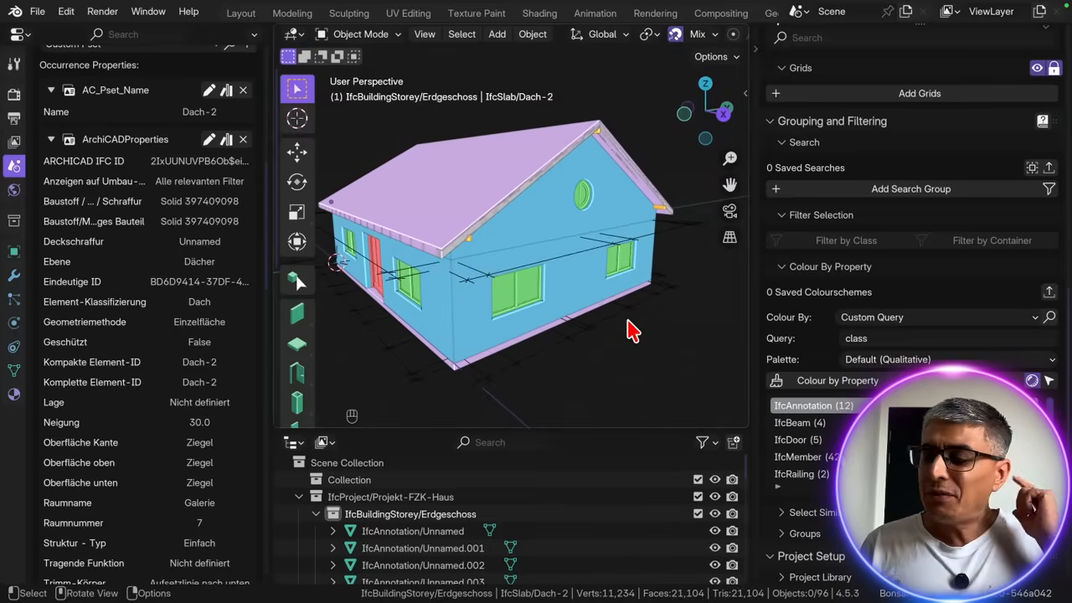
Change the custom query to type.Name and recolour the house elements by it.
{"action": "left_click", "coordinate": [878, 337]}
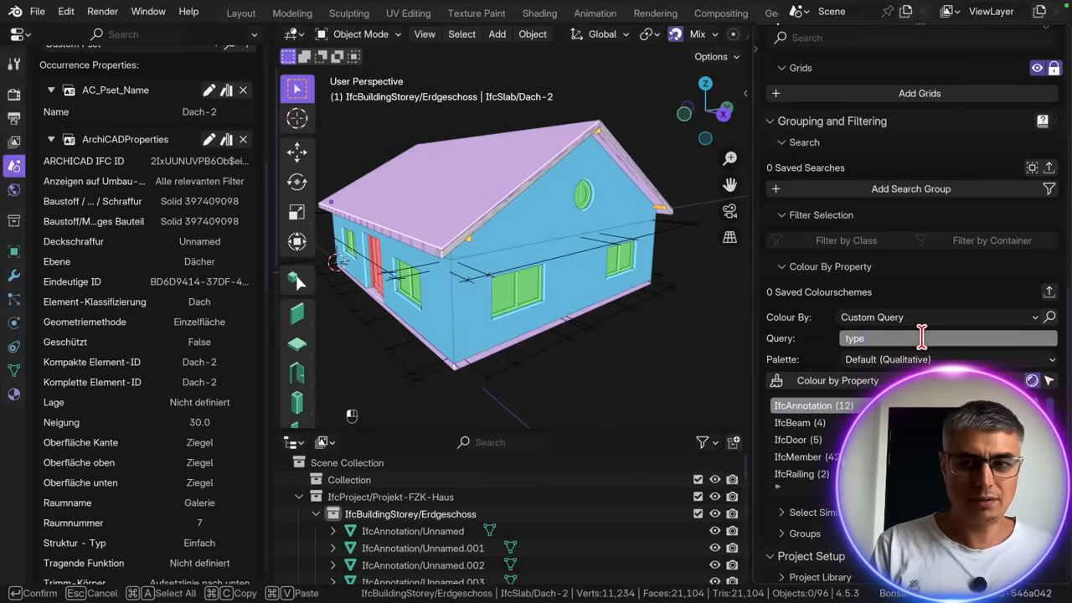
{"action": "type", "text": "type.Na"}
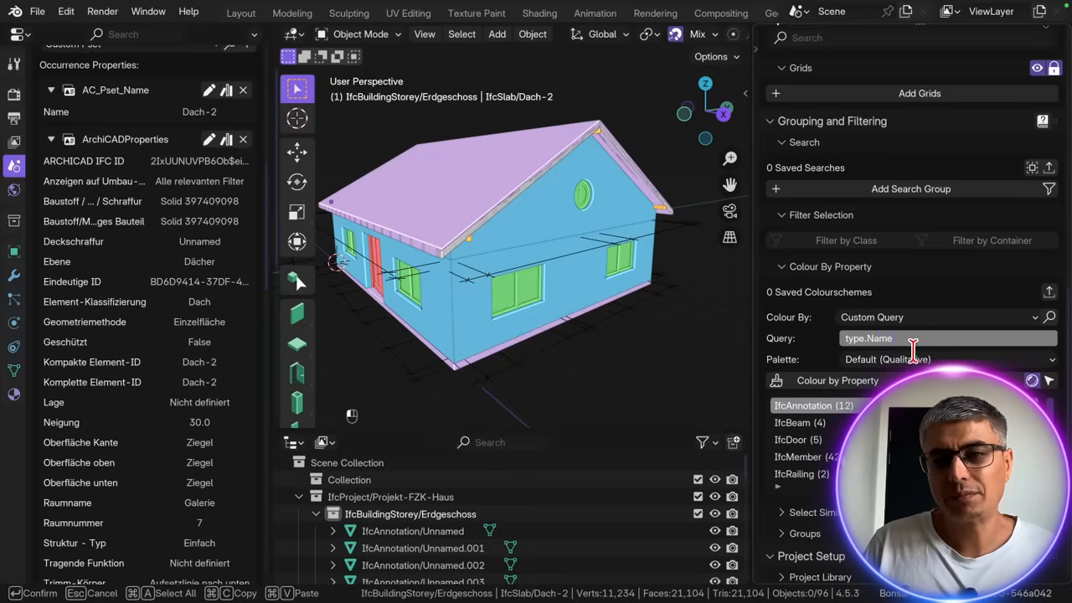
{"action": "type", "text": "me"}
{"action": "key", "text": "Return"}
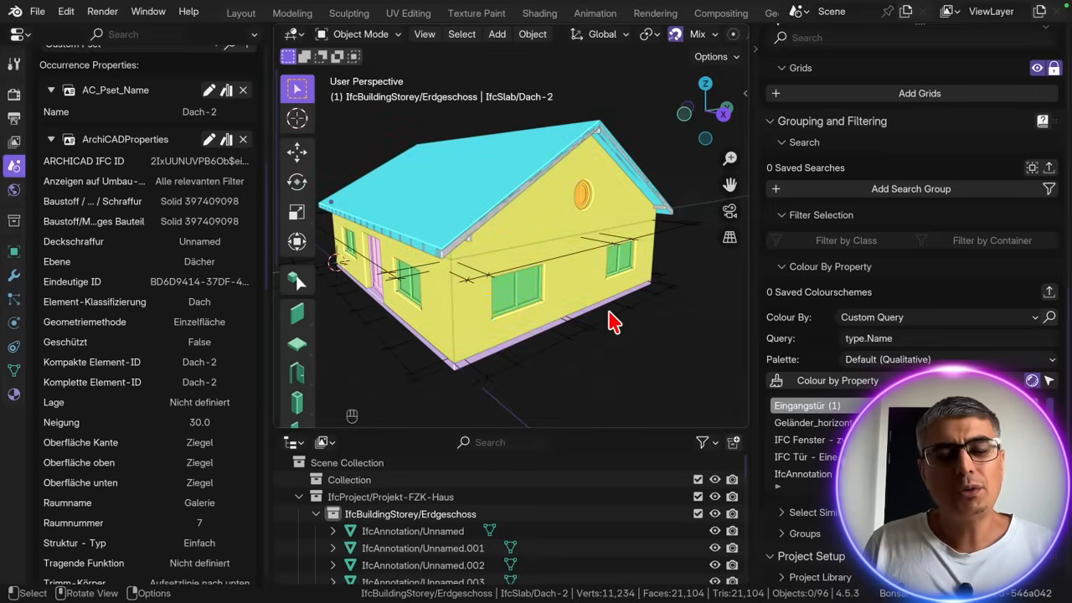
{"action": "middle_click_drag", "start_coordinate": [513, 191], "coordinate": [496, 209]}
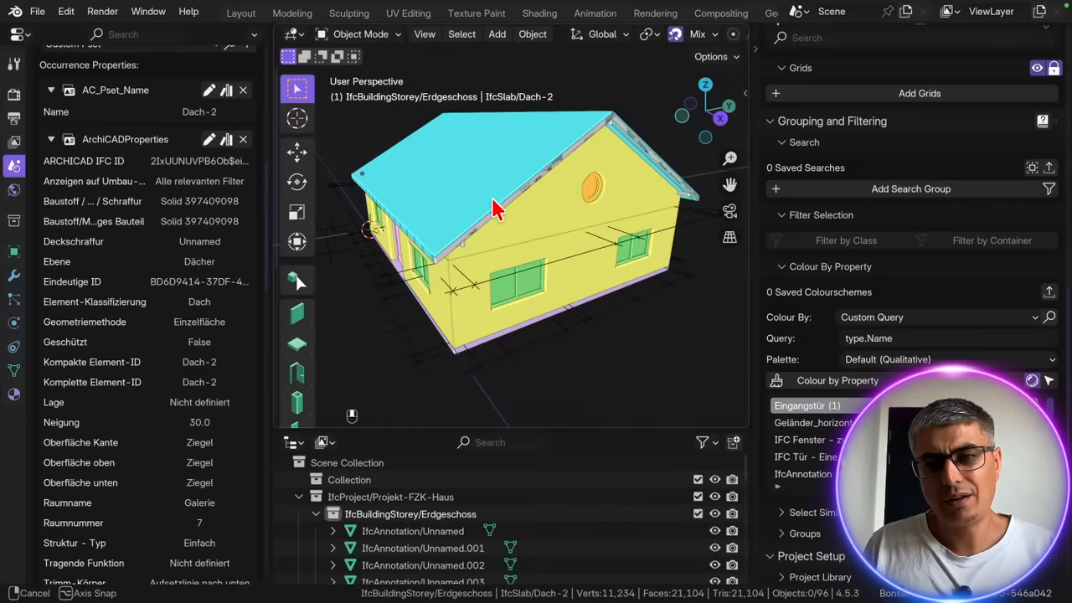
Set the custom query to type, colour the elements by it, and inspect the house's window and door colours.
{"action": "left_click_drag", "start_coordinate": [751, 265], "coordinate": [722, 268]}
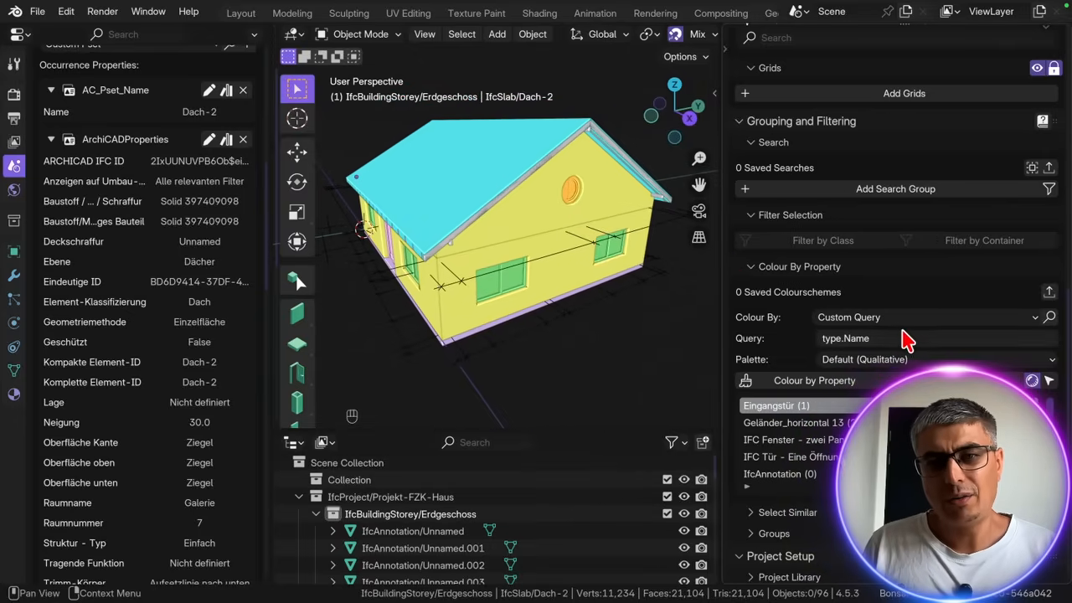
{"action": "left_click", "coordinate": [906, 335]}
{"action": "type", "text": "type"}
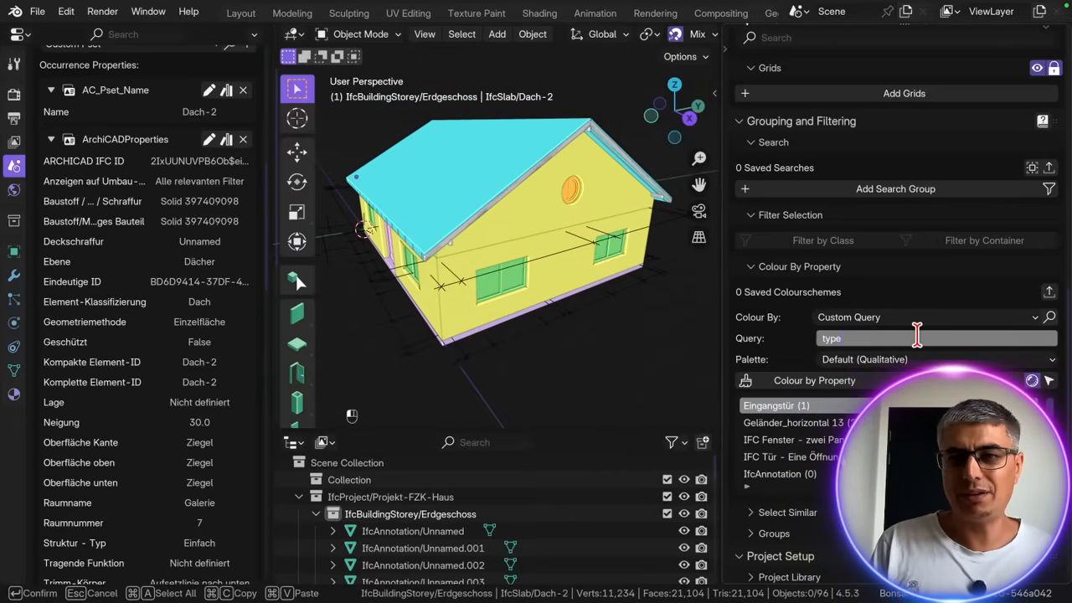
{"action": "left_click", "coordinate": [840, 381]}
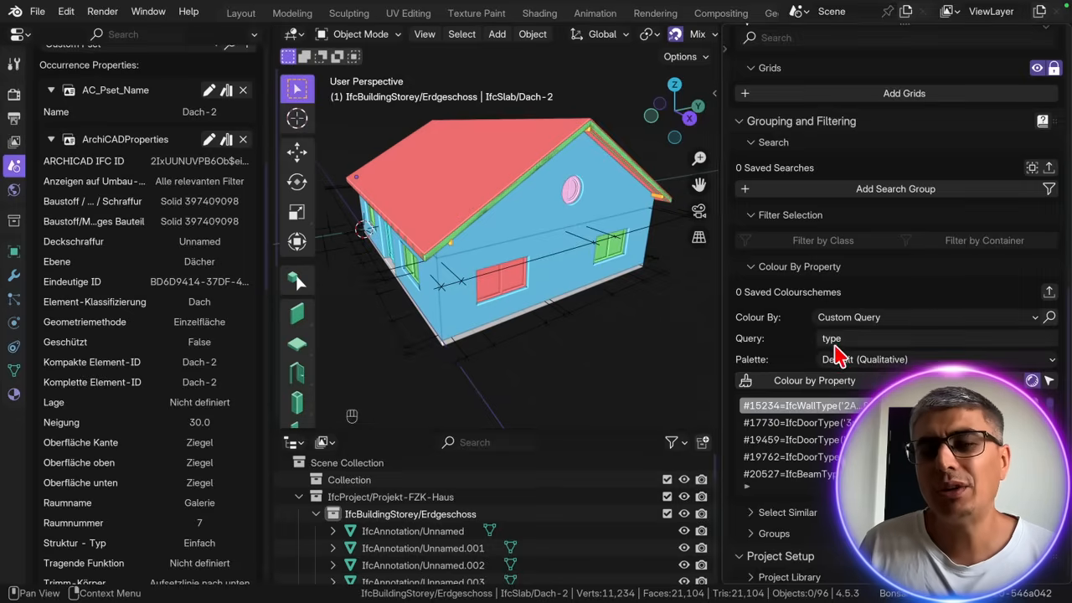
{"action": "scroll", "coordinate": [597, 271], "scroll_direction": "down", "scroll_amount": 2}
{"action": "middle_click_drag", "start_coordinate": [594, 322], "coordinate": [661, 320]}
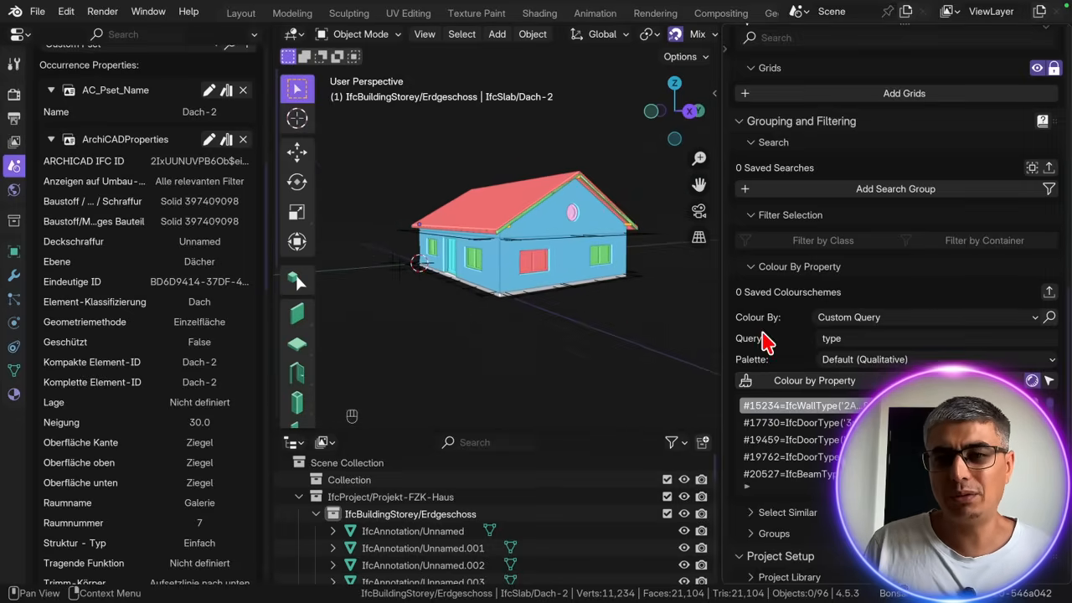
Reset the element colours and apply the colouring again with the query type.
{"action": "left_click", "coordinate": [1031, 380]}
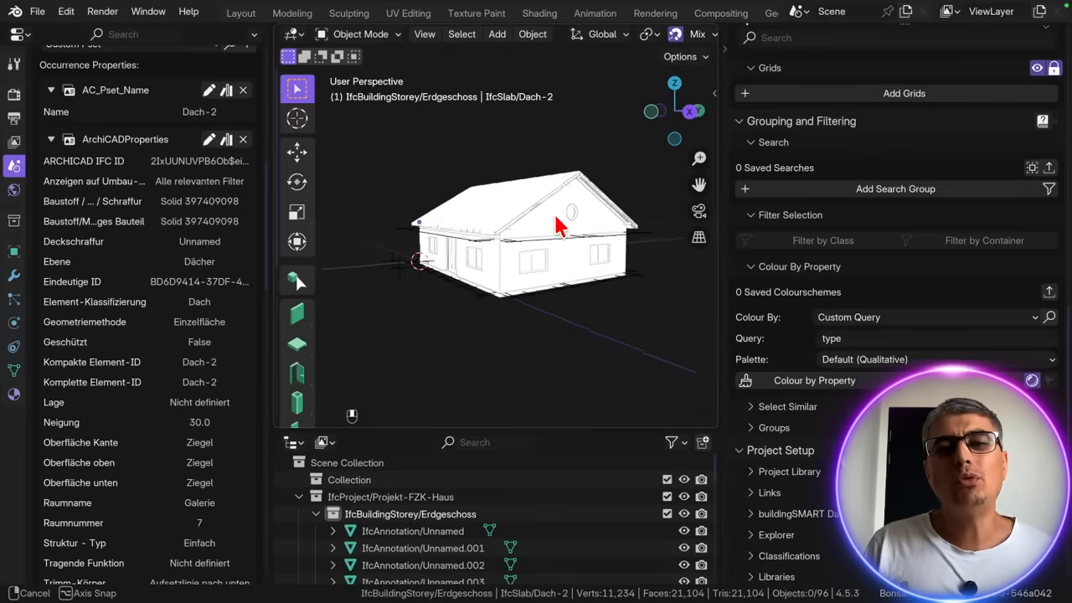
{"action": "middle_click_drag", "start_coordinate": [560, 227], "coordinate": [575, 263]}
{"action": "scroll", "coordinate": [557, 220], "scroll_direction": "up", "scroll_amount": 2}
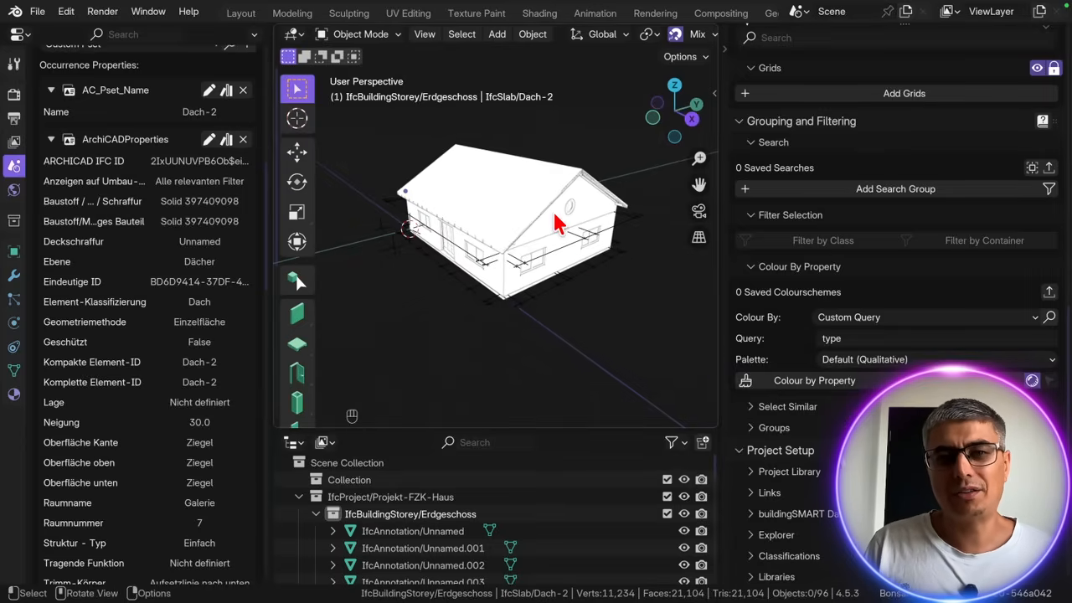
{"action": "left_click", "coordinate": [908, 337]}
{"action": "key", "text": "Return"}
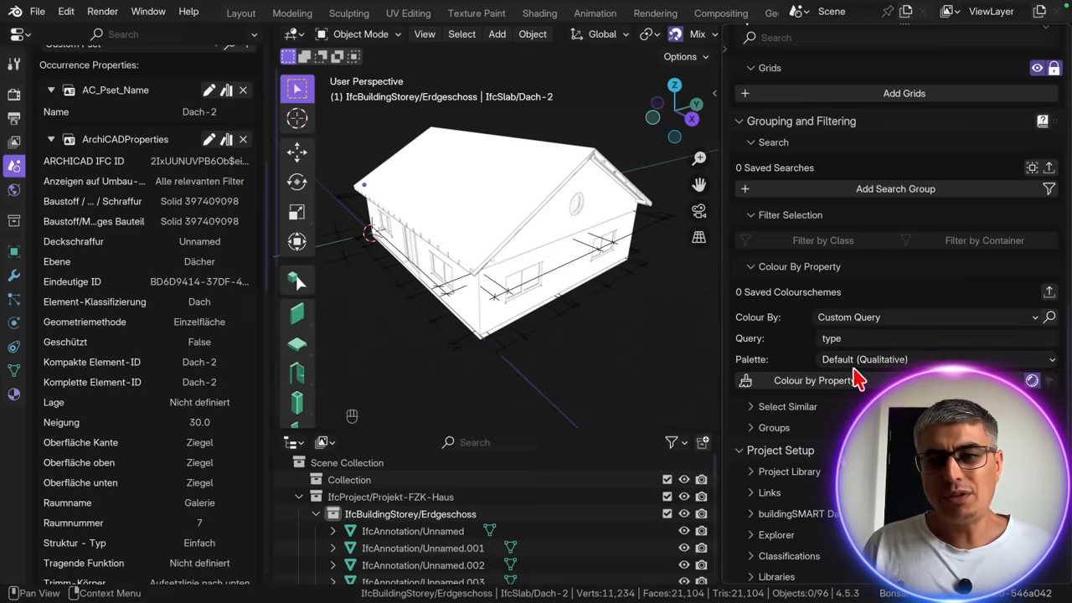
{"action": "left_click", "coordinate": [848, 382]}
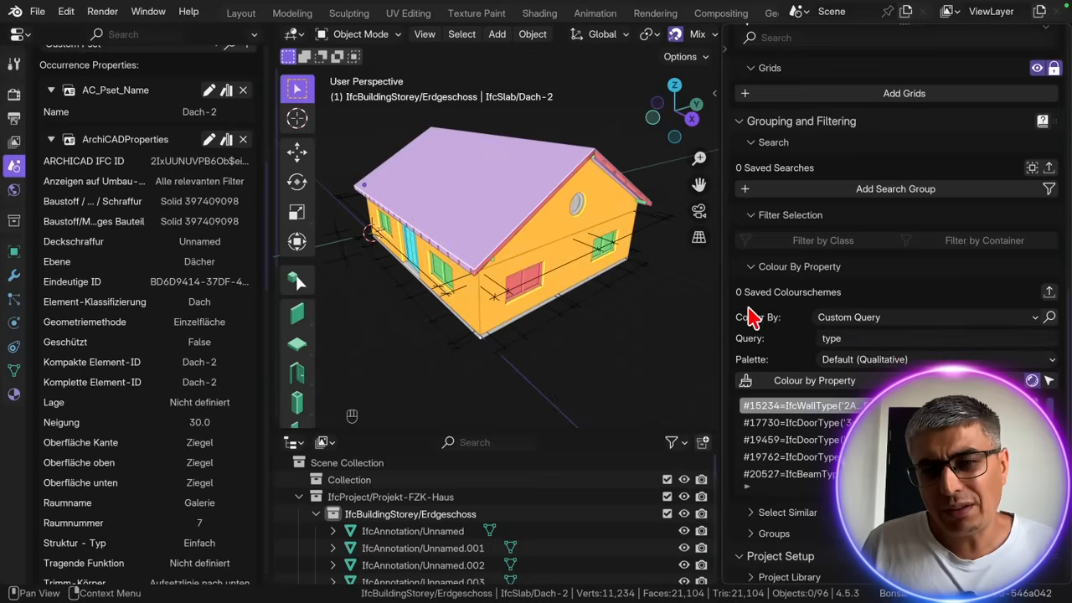
Widen the project properties area to read the listed IFC type entries, and narrow it again.
{"action": "left_click_drag", "start_coordinate": [725, 266], "coordinate": [694, 258]}
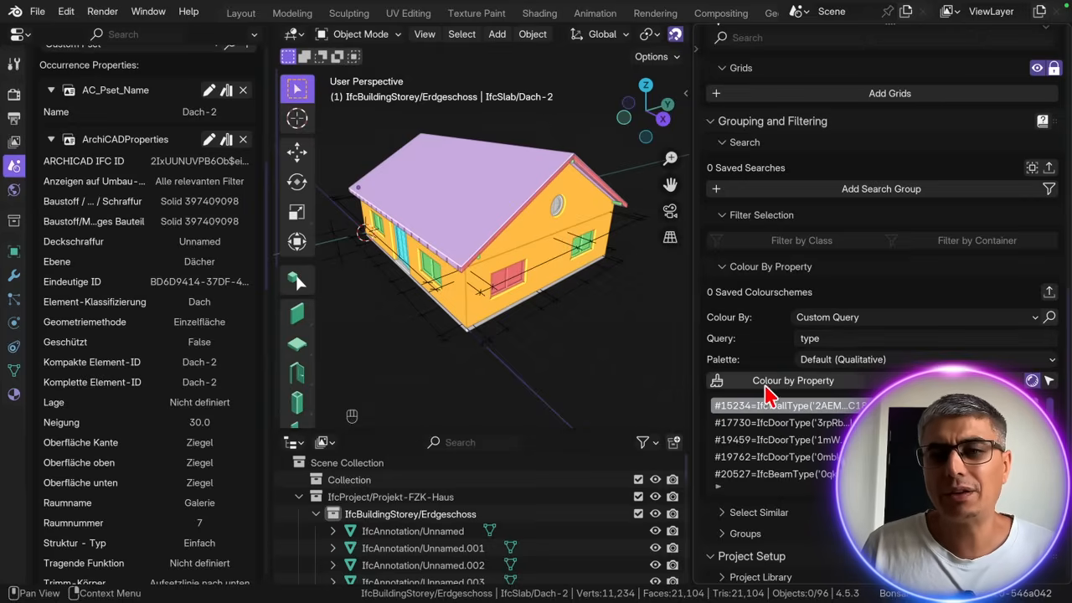
{"action": "left_click_drag", "start_coordinate": [693, 330], "coordinate": [602, 314]}
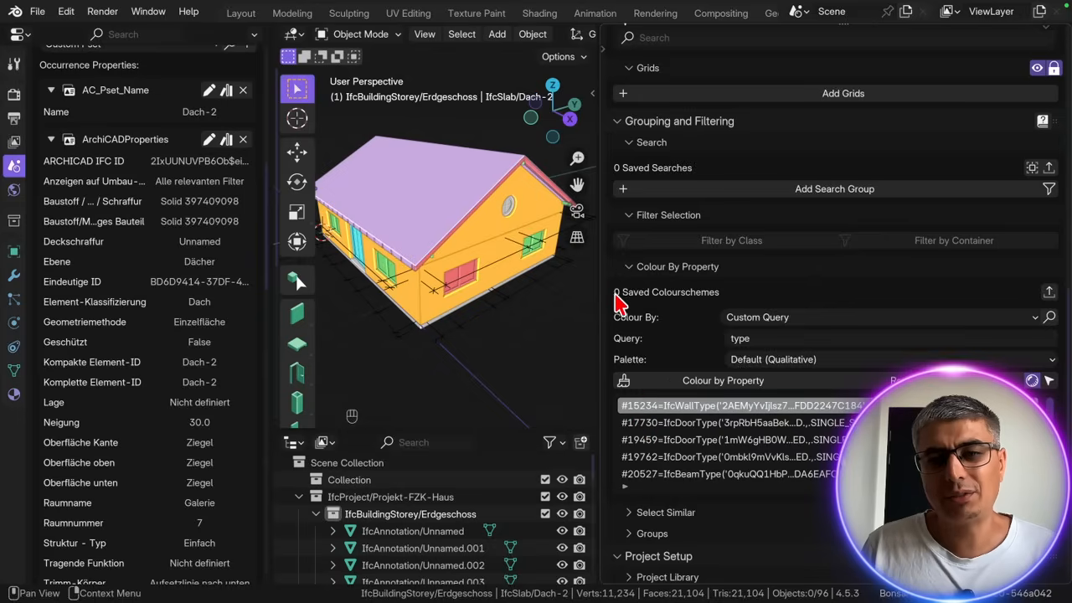
{"action": "left_click_drag", "start_coordinate": [603, 244], "coordinate": [728, 238]}
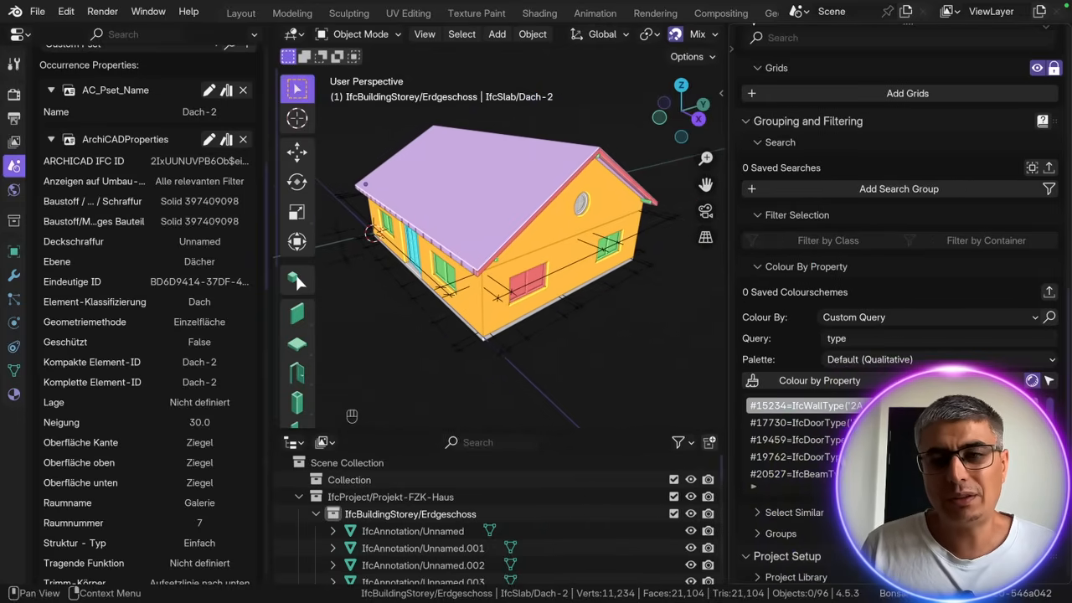
Extend the custom query to type.Name and colour the elements by type name.
{"action": "left_click", "coordinate": [874, 339]}
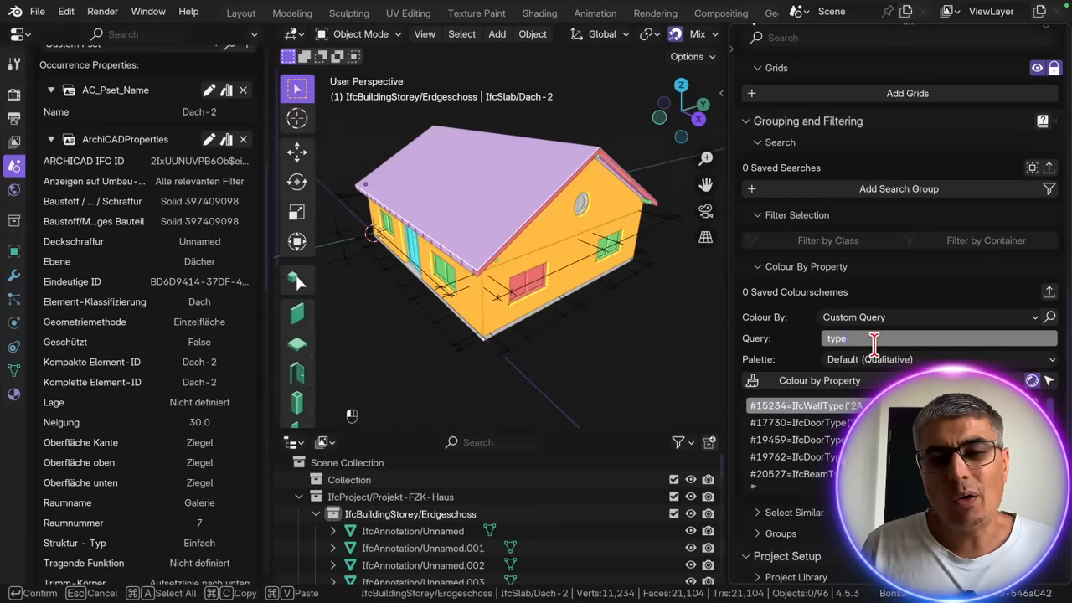
{"action": "type", "text": "."}
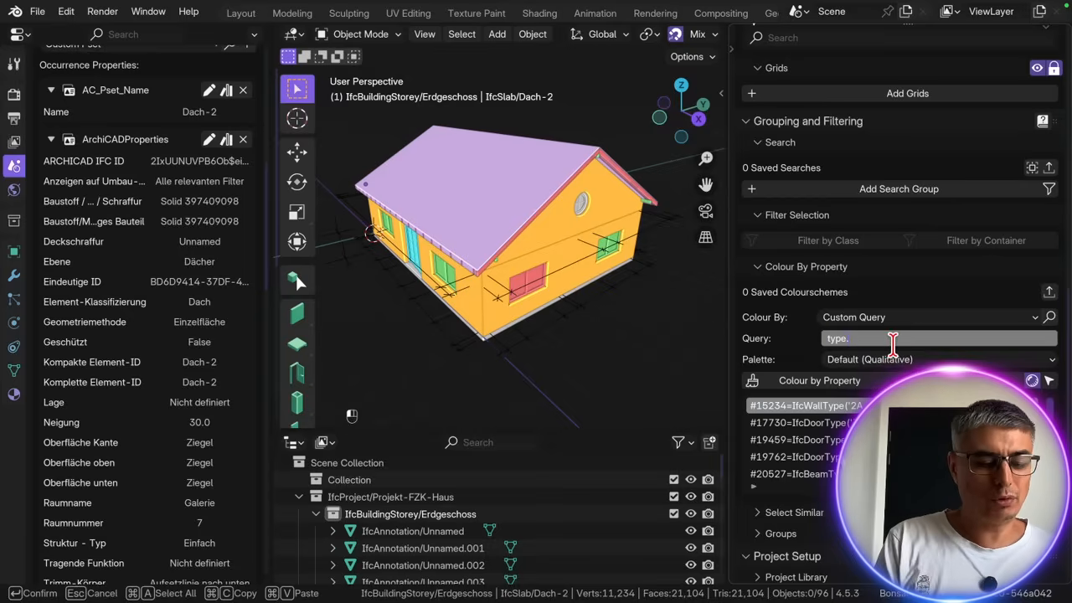
{"action": "type", "text": "Name"}
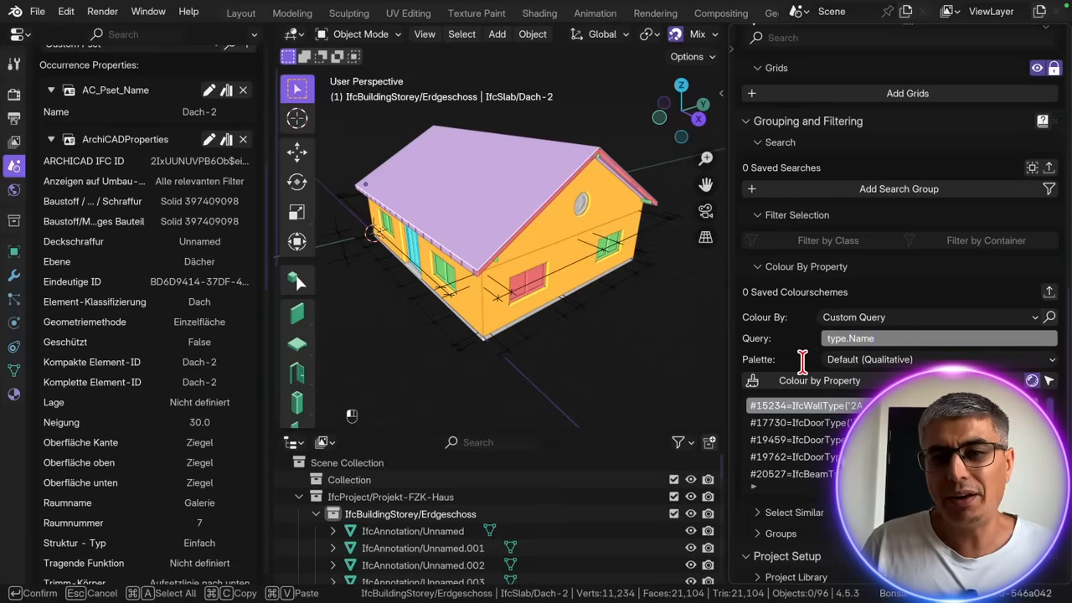
{"action": "left_click", "coordinate": [837, 385]}
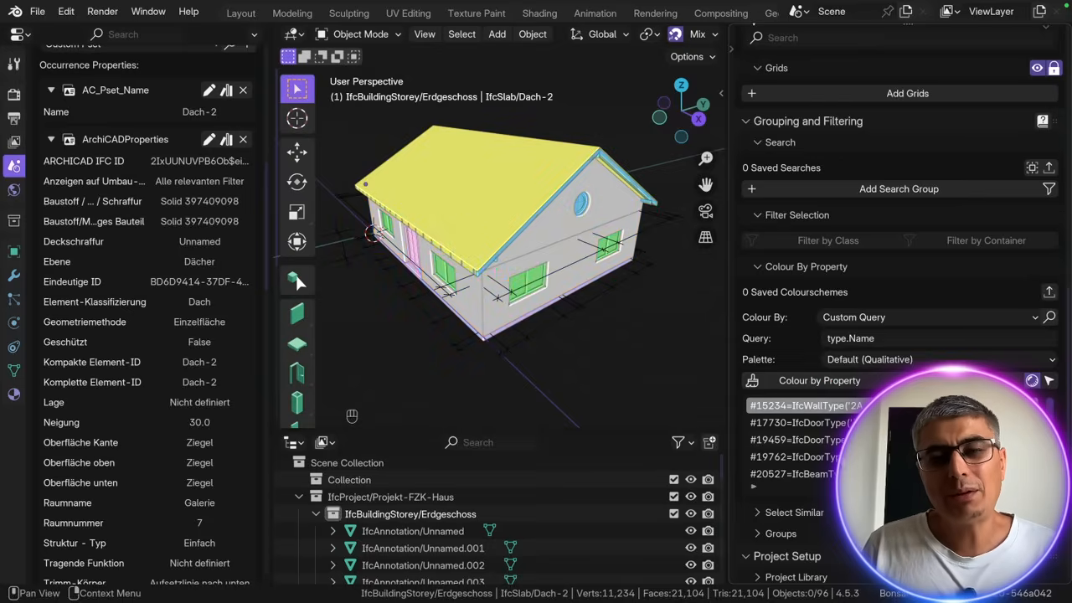
Replace the custom query with class and recolour the house elements by IFC class.
{"action": "left_click", "coordinate": [900, 339]}
{"action": "type", "text": "class"}
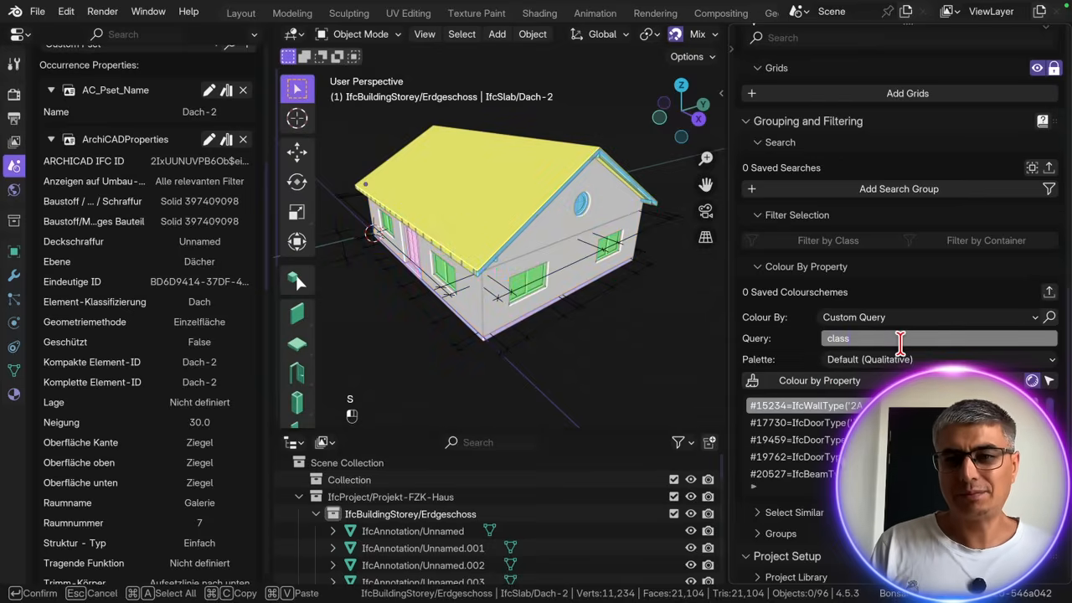
{"action": "left_click", "coordinate": [850, 386]}
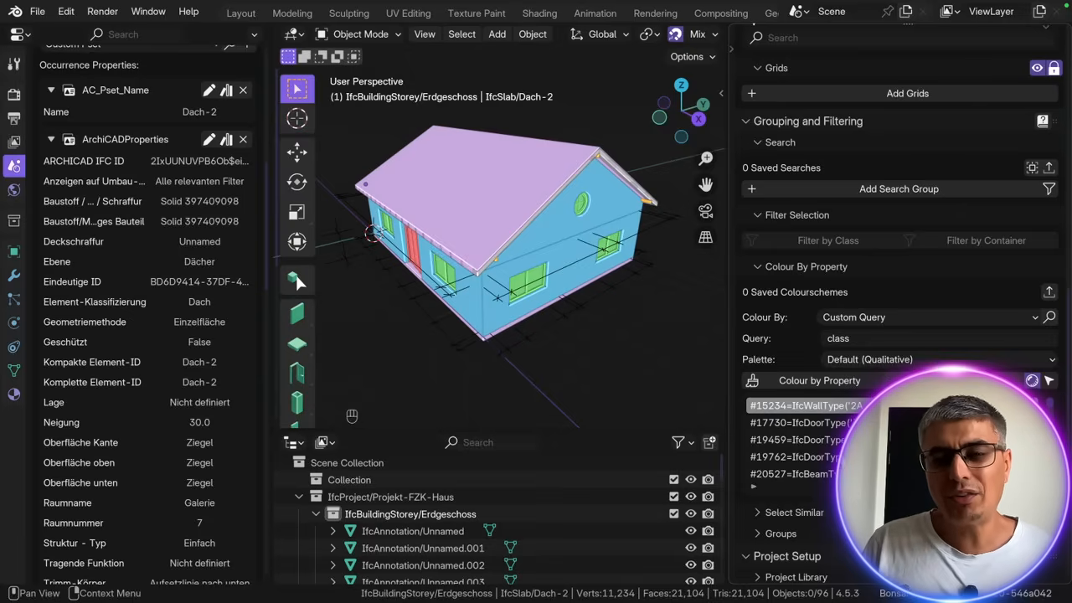
Reset the element colours, set the custom query to type.Name and colour the house elements by type name.
{"action": "left_click", "coordinate": [1031, 380]}
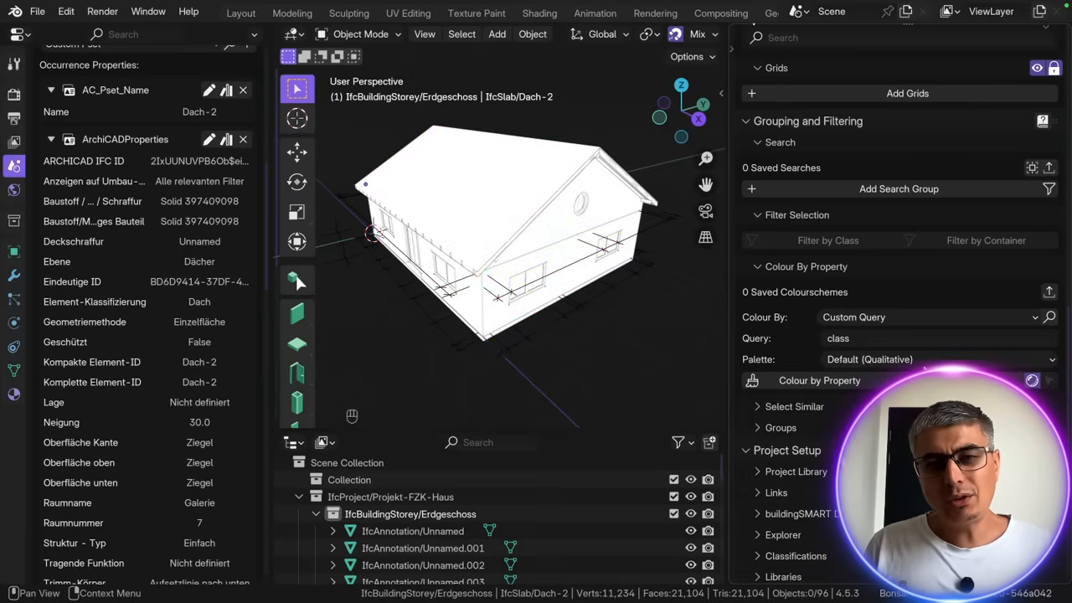
{"action": "left_click", "coordinate": [865, 342]}
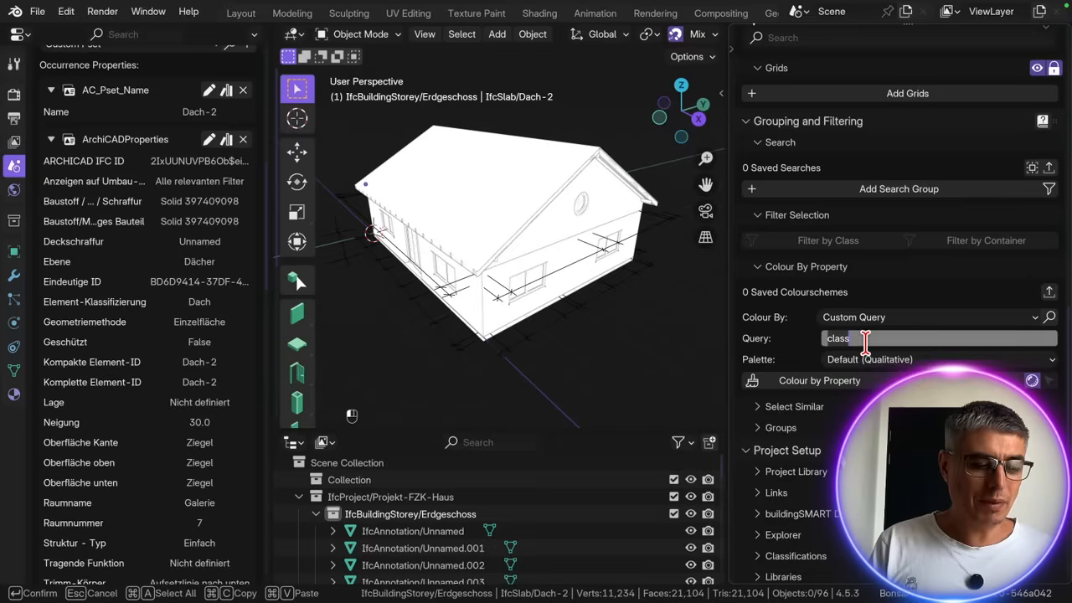
{"action": "key", "text": "BackSpace"}
{"action": "key", "text": "BackSpace"}
{"action": "key", "text": "BackSpace"}
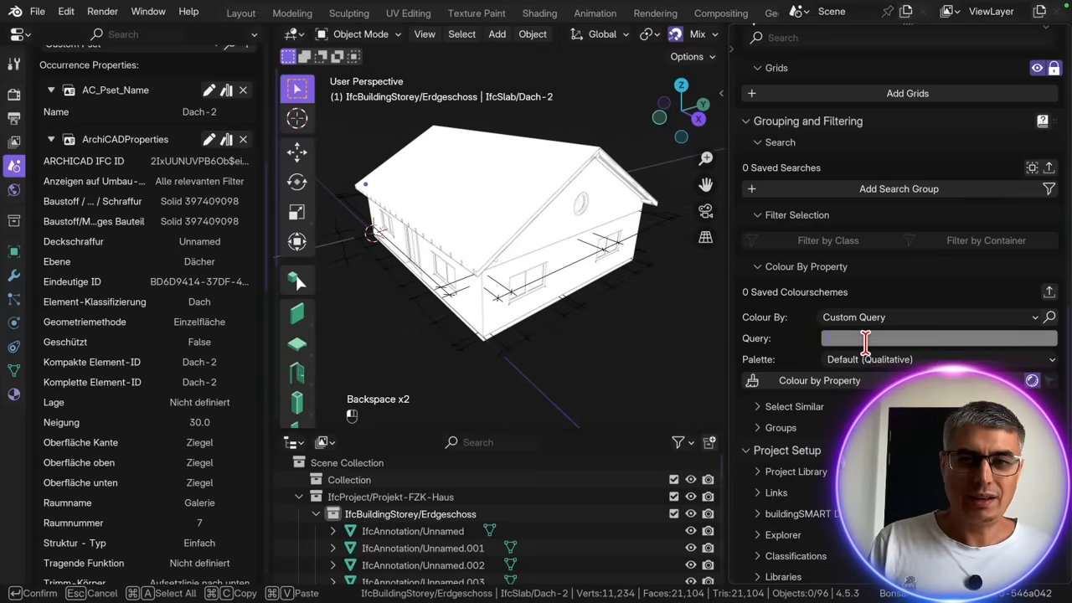
{"action": "type", "text": "ype.Name"}
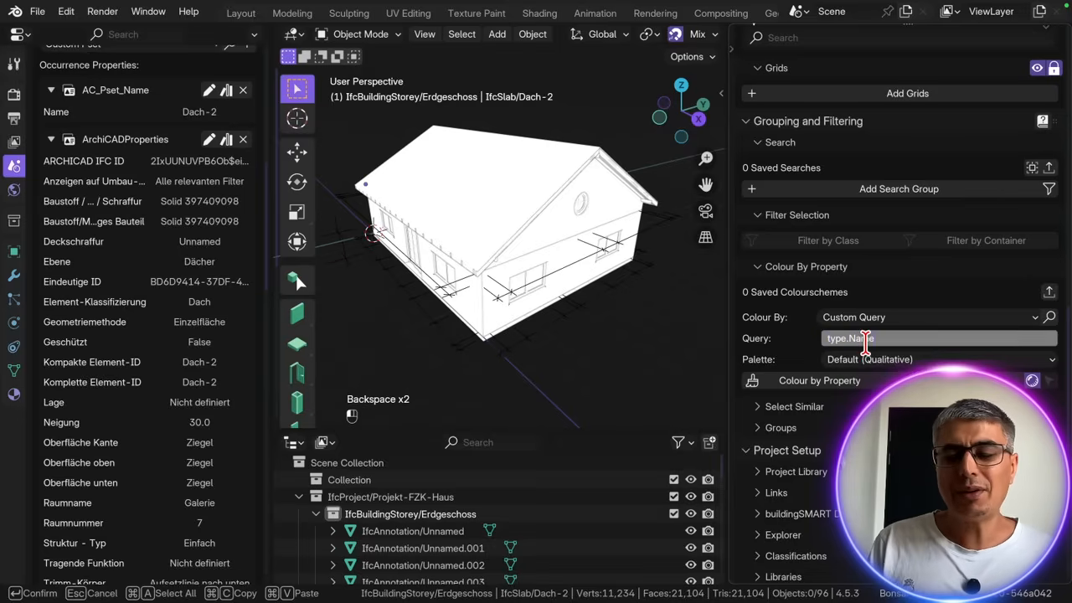
{"action": "left_click", "coordinate": [859, 380]}
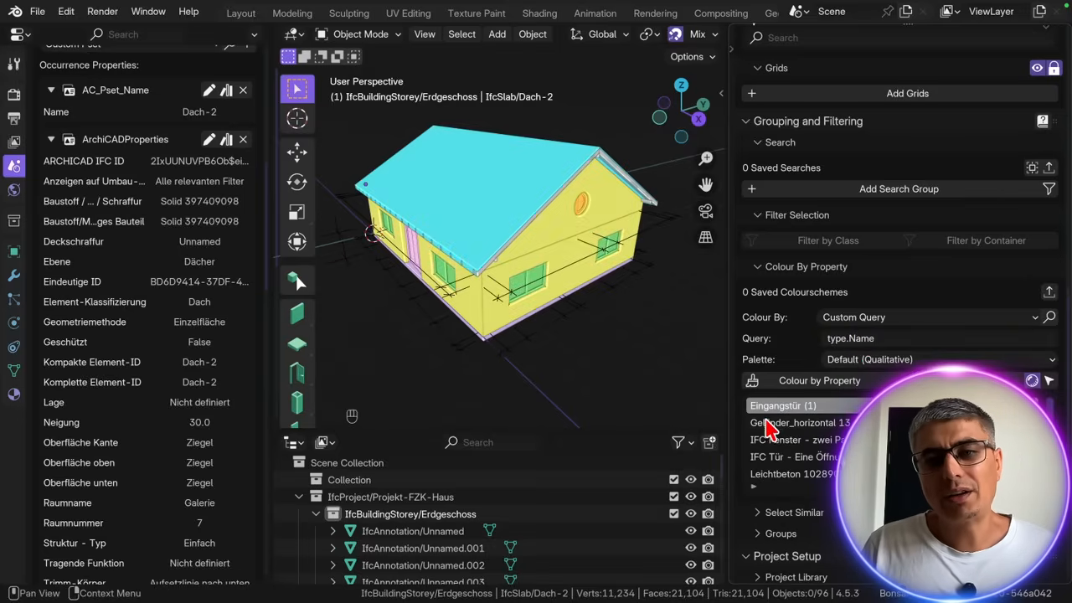
{"action": "scroll", "coordinate": [803, 448], "scroll_direction": "down", "scroll_amount": 5}
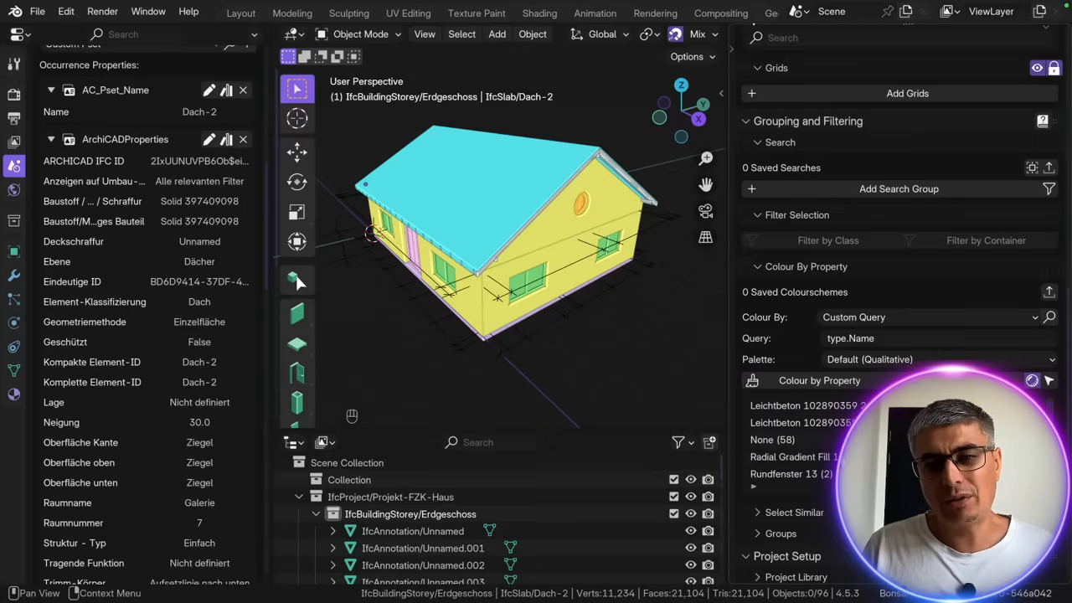
{"action": "scroll", "coordinate": [803, 449], "scroll_direction": "up", "scroll_amount": 5}
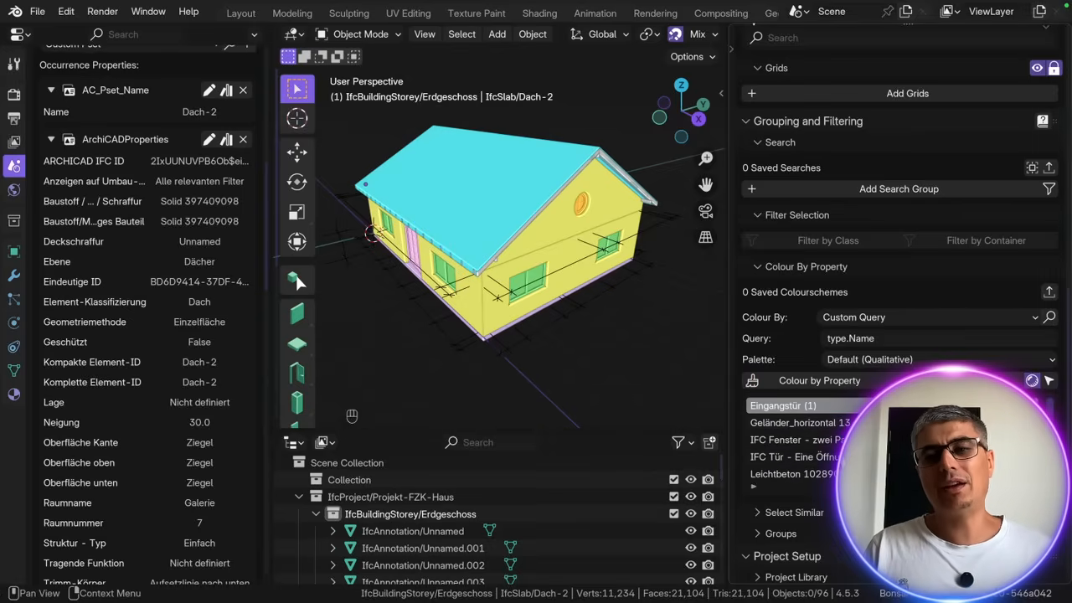
Replace the custom query type.Name with class and recolour the house elements by IFC class.
{"action": "scroll", "coordinate": [824, 444], "scroll_direction": "down", "scroll_amount": 1}
{"action": "middle_click_drag", "start_coordinate": [607, 319], "coordinate": [615, 293]}
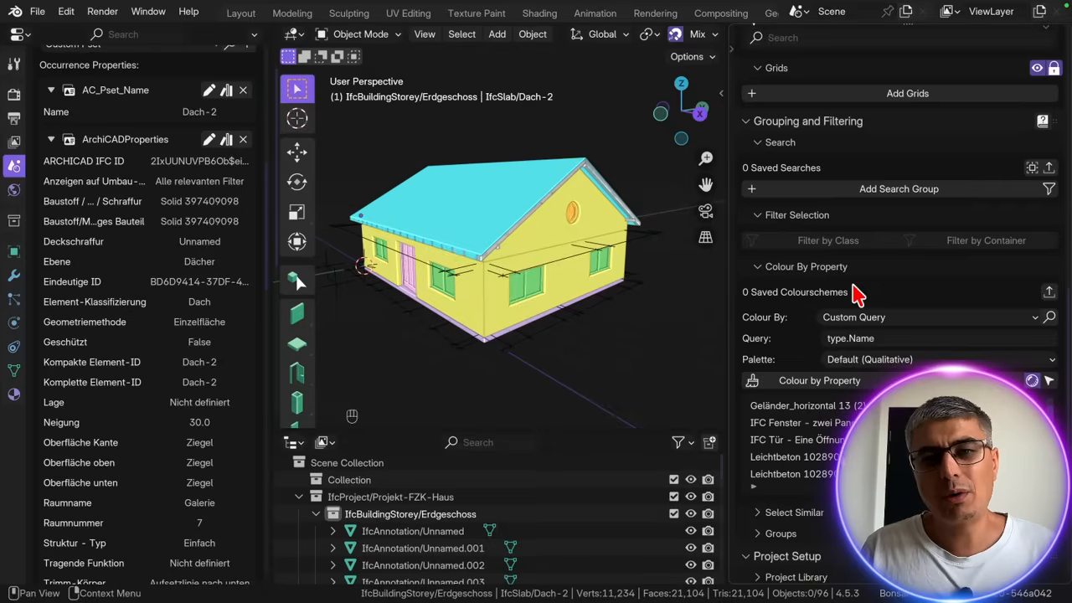
{"action": "left_click", "coordinate": [917, 339]}
{"action": "type", "text": "ty"}
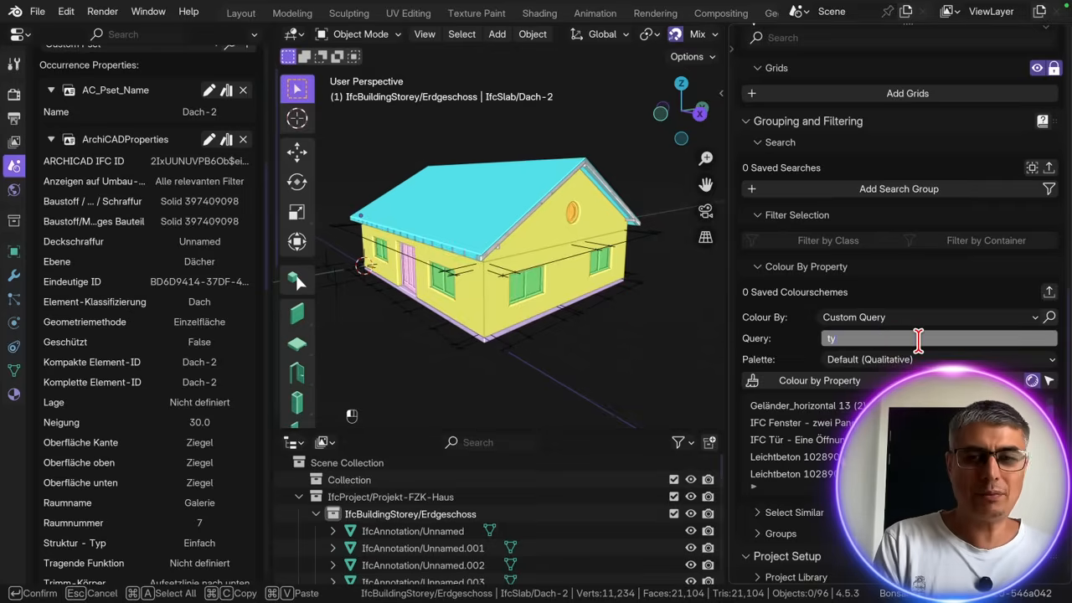
{"action": "type", "text": "pe"}
{"action": "key", "text": "BackSpace"}
{"action": "key", "text": "BackSpace"}
{"action": "key", "text": "BackSpace"}
{"action": "type", "text": "cl"}
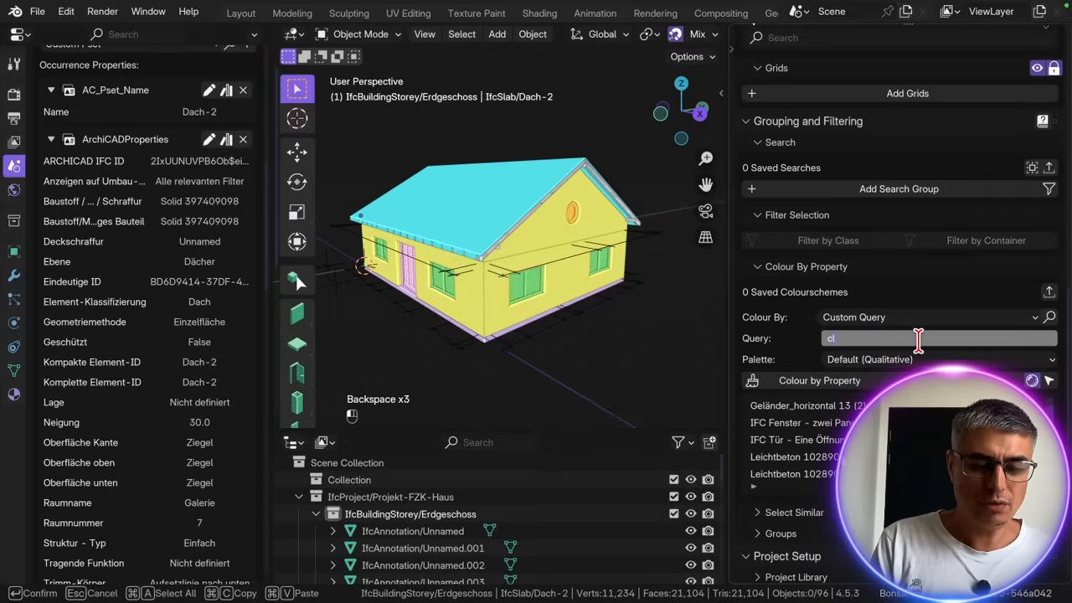
{"action": "type", "text": "ass"}
{"action": "key", "text": "Return"}
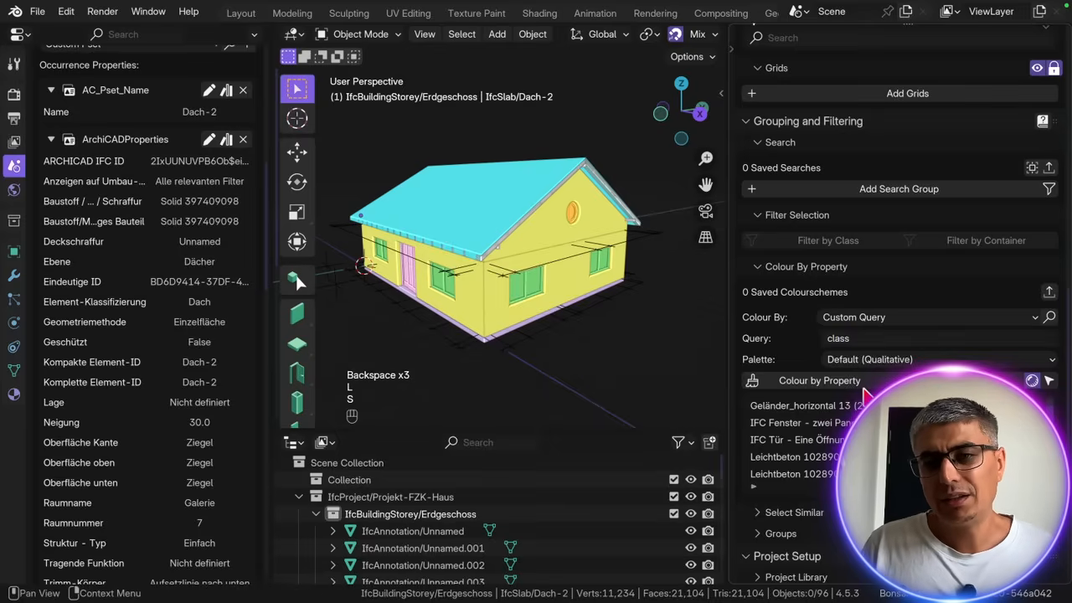
{"action": "left_click", "coordinate": [873, 380]}
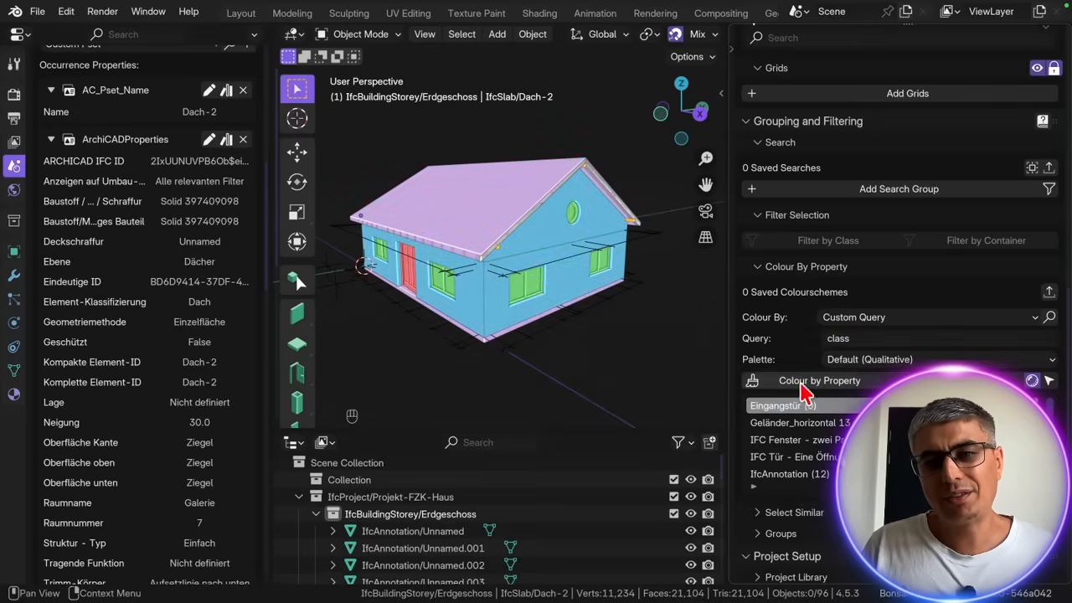
Change the custom query to type and recolour the house elements by their IFC type.
{"action": "left_click", "coordinate": [931, 338]}
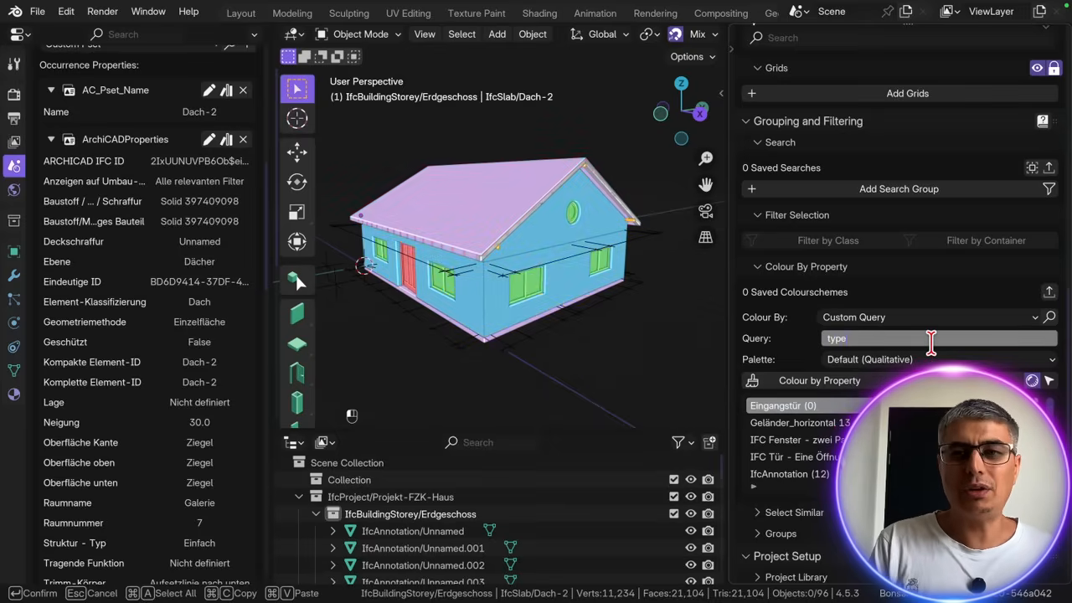
{"action": "key", "text": "Return"}
{"action": "left_click", "coordinate": [829, 380]}
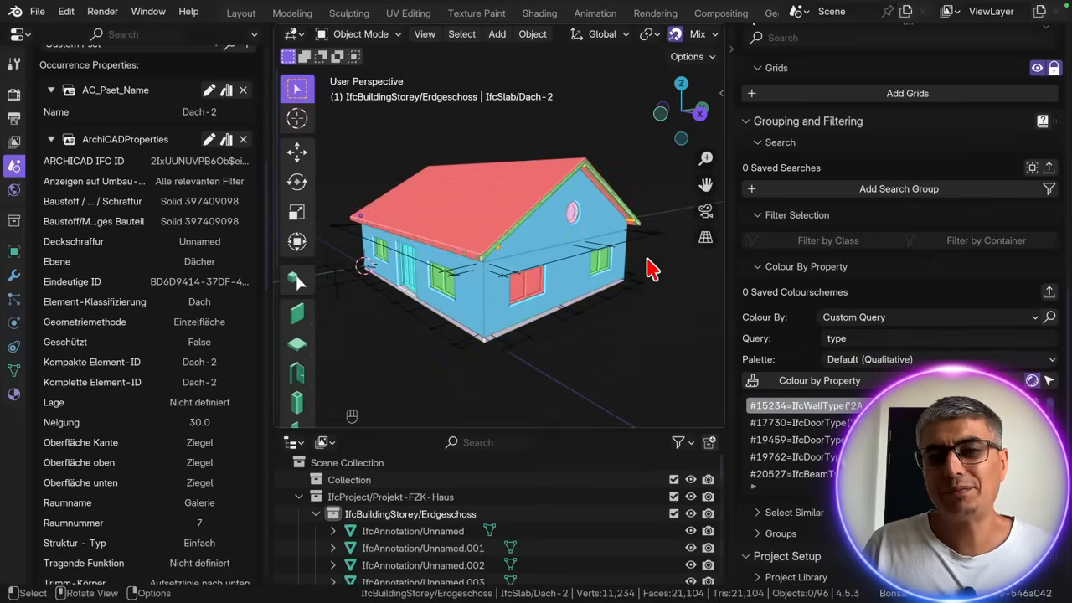
Set the custom query back to class, clear the existing element colours and colour the house by class again.
{"action": "middle_click_drag", "start_coordinate": [646, 263], "coordinate": [589, 285]}
{"action": "left_click", "coordinate": [875, 339]}
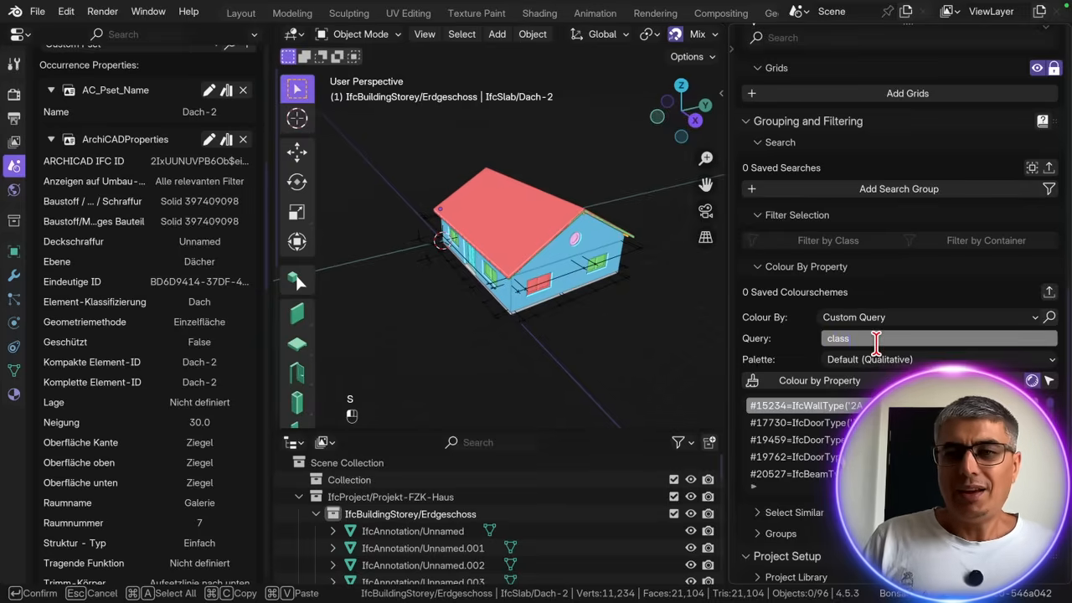
{"action": "left_click", "coordinate": [760, 381]}
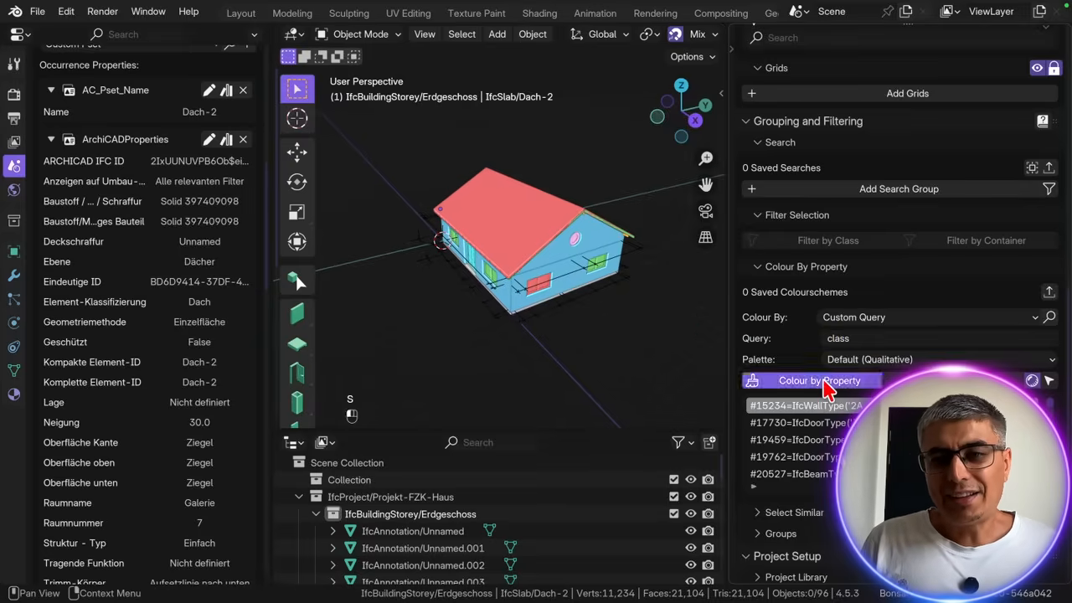
{"action": "left_click", "coordinate": [1046, 382]}
{"action": "middle_click_drag", "start_coordinate": [610, 279], "coordinate": [620, 285], "text": "shift"}
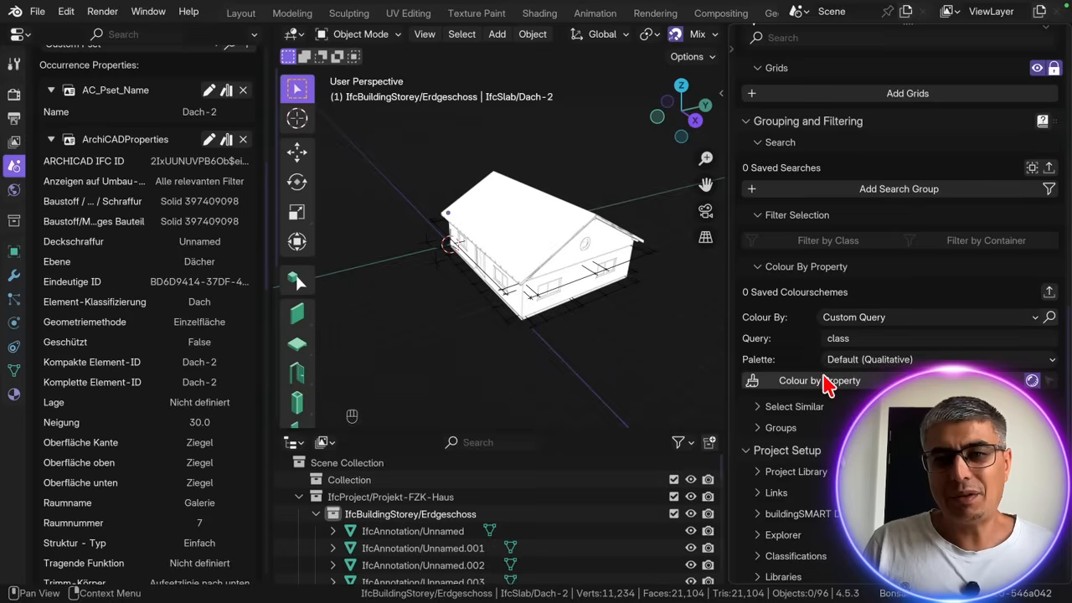
{"action": "scroll", "coordinate": [829, 385], "scroll_direction": "up", "scroll_amount": 1}
{"action": "left_click", "coordinate": [753, 416]}
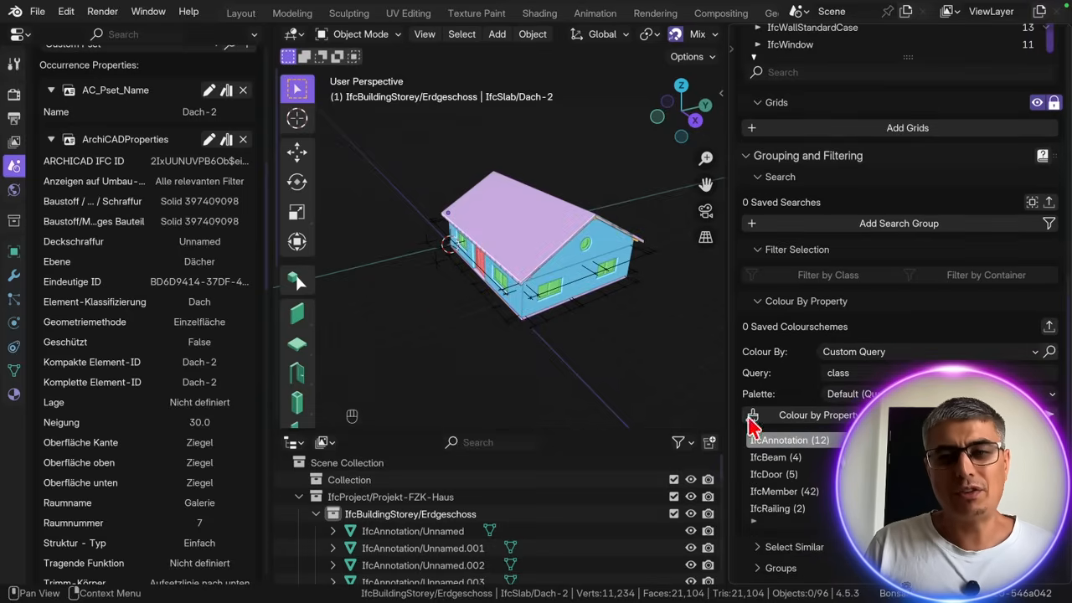
Set the custom query to Name and colour the house elements by their individual names.
{"action": "middle_click_drag", "start_coordinate": [509, 287], "coordinate": [516, 244]}
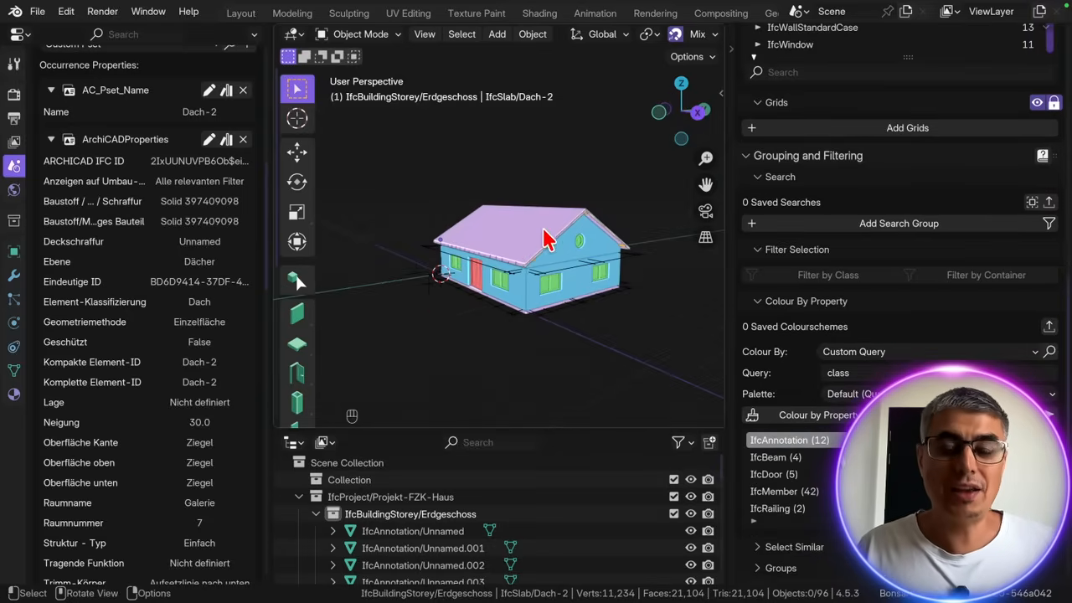
{"action": "middle_click_drag", "start_coordinate": [549, 187], "coordinate": [605, 231]}
{"action": "scroll", "coordinate": [604, 231], "scroll_direction": "up", "scroll_amount": 6}
{"action": "scroll", "coordinate": [517, 257], "scroll_direction": "down", "scroll_amount": 5}
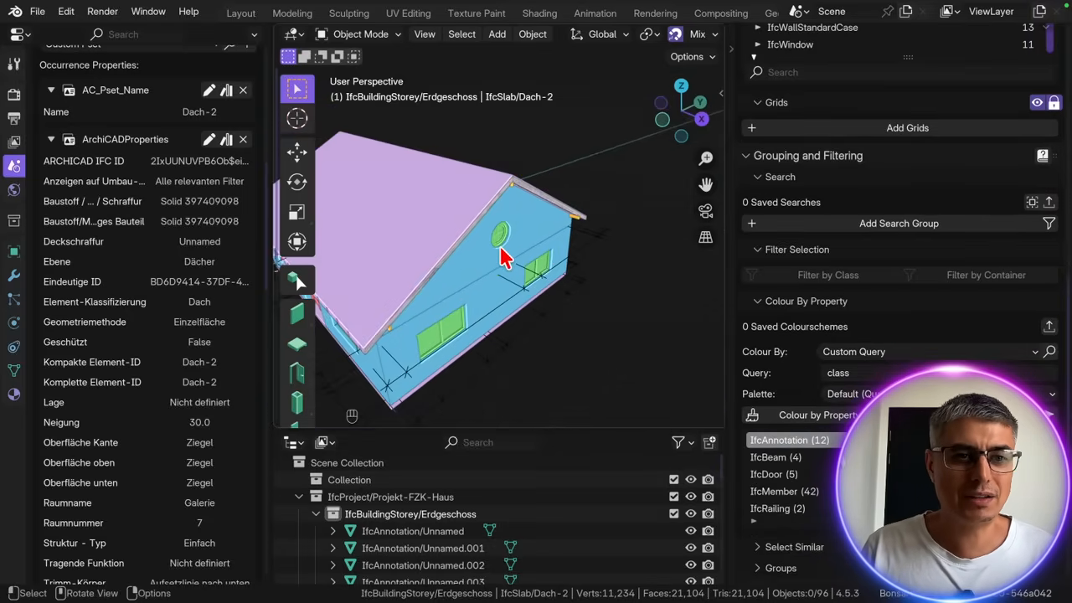
{"action": "middle_click_drag", "start_coordinate": [530, 271], "coordinate": [485, 253]}
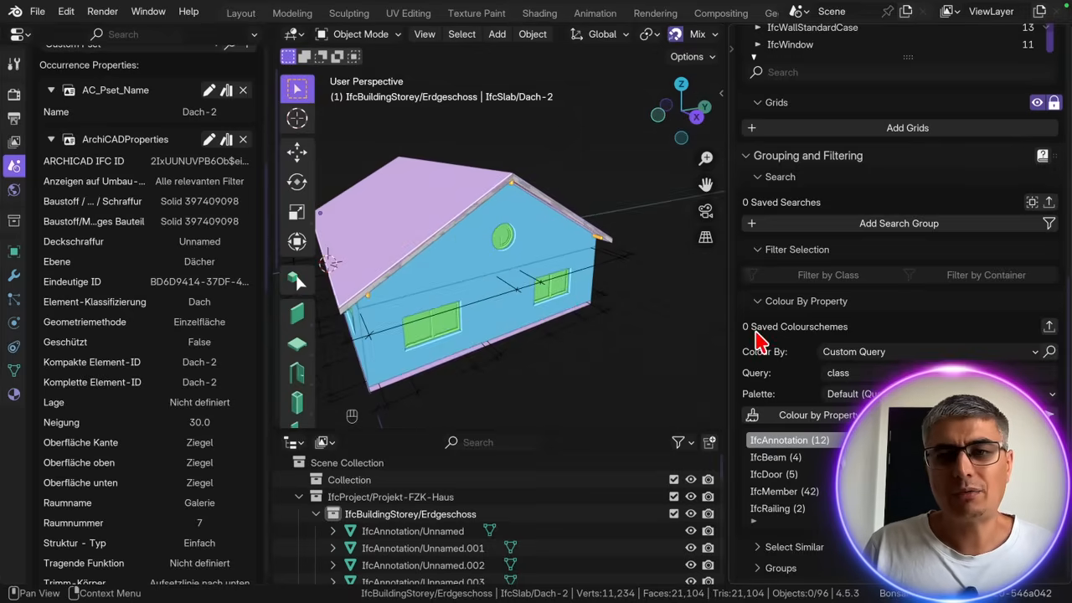
{"action": "left_click", "coordinate": [837, 373]}
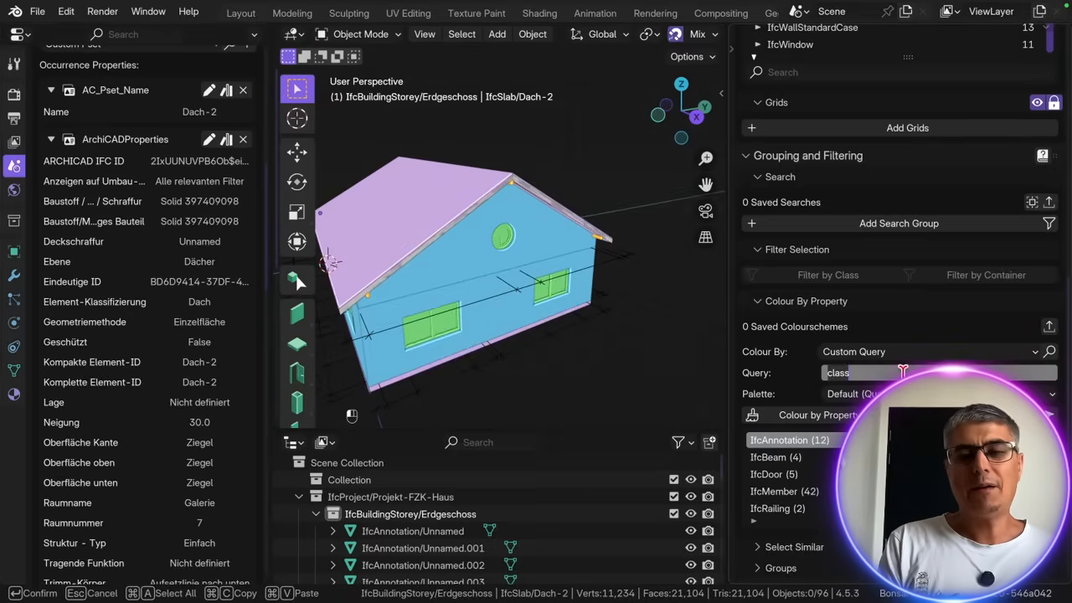
{"action": "type", "text": "N"}
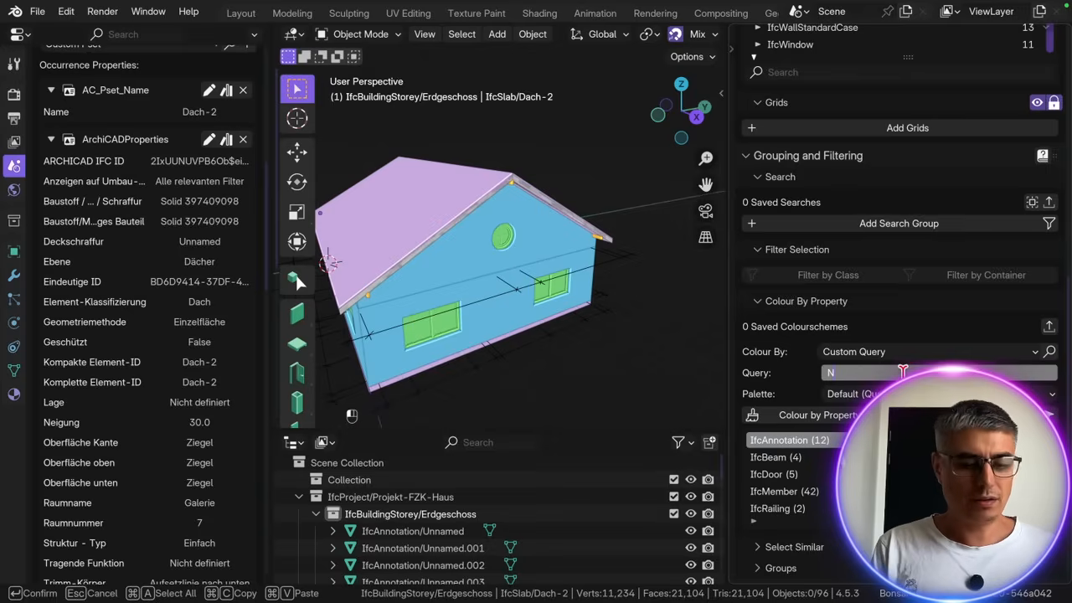
{"action": "type", "text": "ame"}
{"action": "key", "text": "Return"}
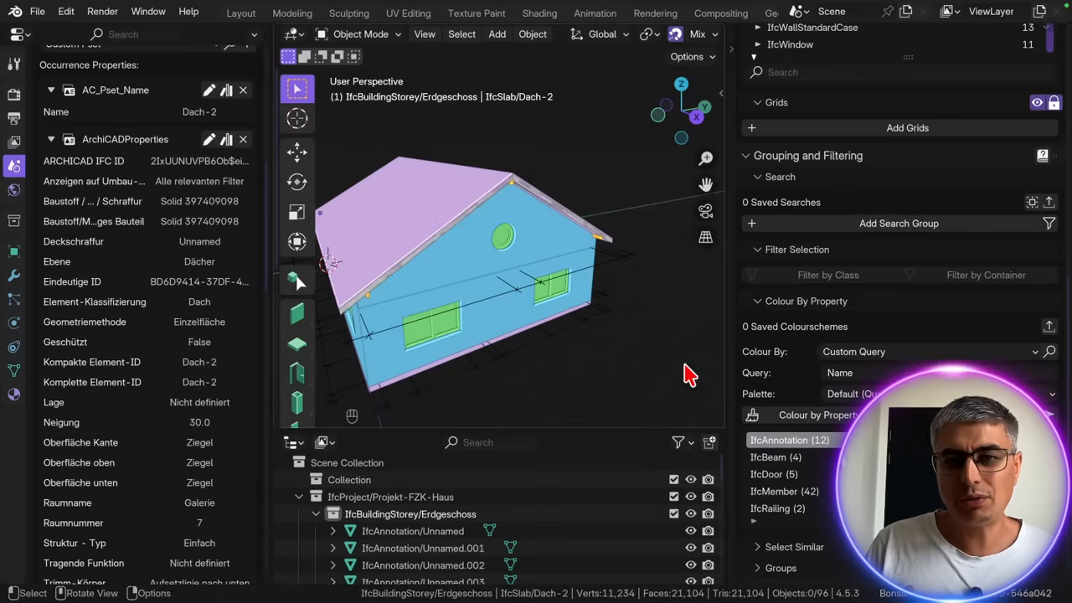
{"action": "left_click", "coordinate": [808, 415]}
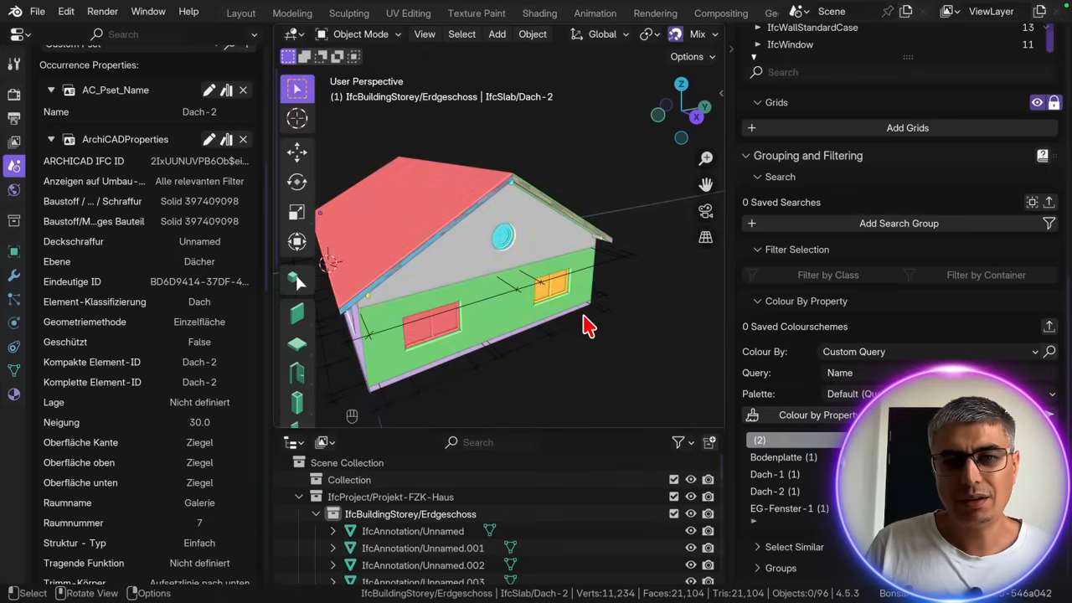
Set the custom query to ArchiCADProperties.Ebene and colour the house elements by that property set value.
{"action": "left_click", "coordinate": [913, 369]}
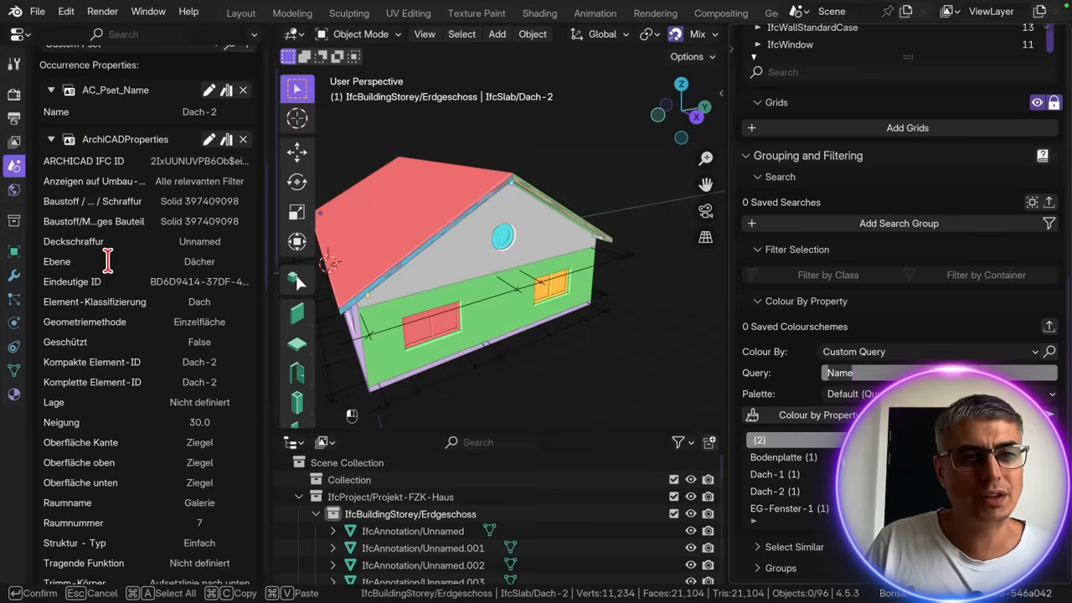
{"action": "type", "text": "A"}
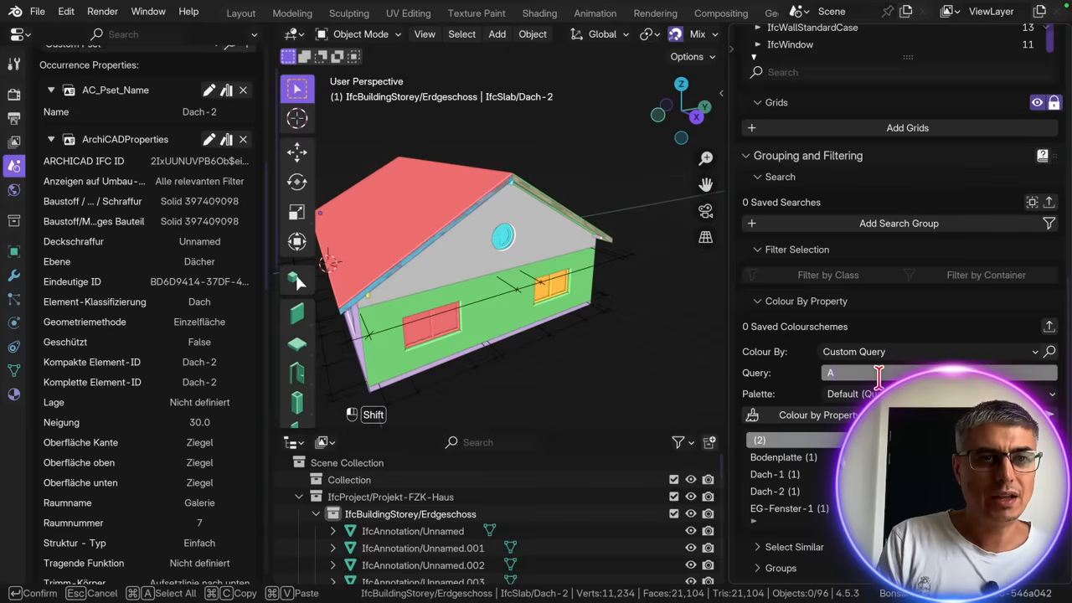
{"action": "type", "text": "rchiCADPropertie"}
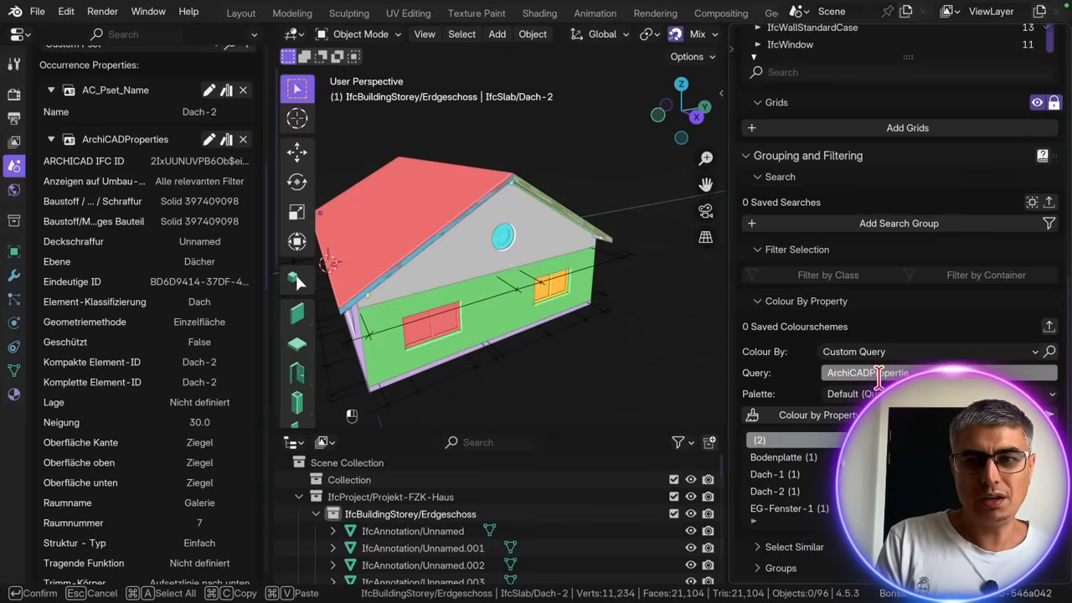
{"action": "type", "text": "s.E"}
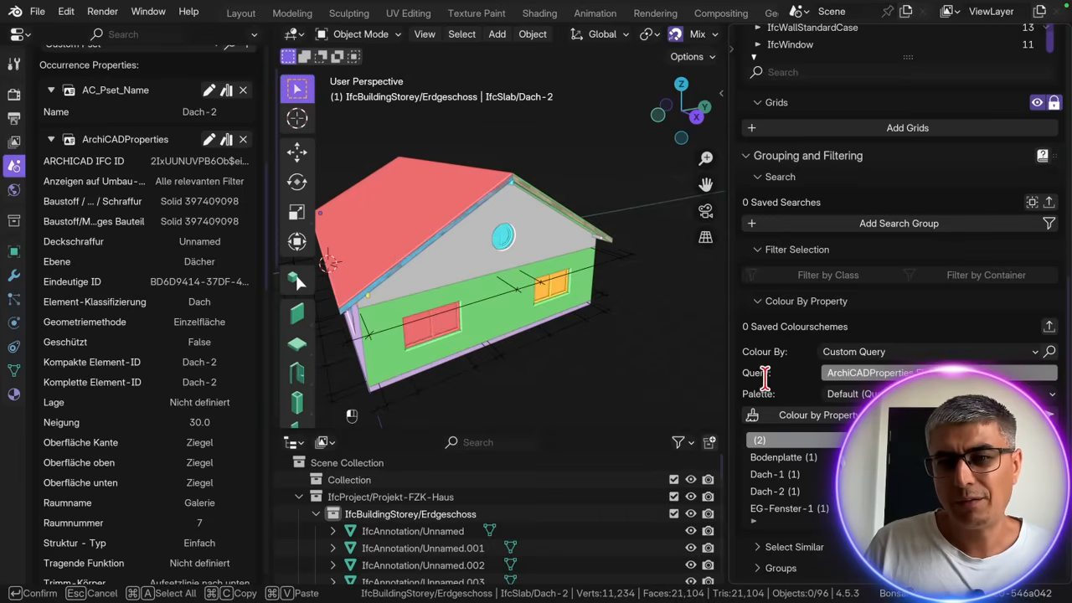
{"action": "key", "text": "Return"}
{"action": "left_click", "coordinate": [806, 412]}
{"action": "middle_click_drag", "start_coordinate": [481, 276], "coordinate": [496, 293]}
{"action": "scroll", "coordinate": [827, 458], "scroll_direction": "down", "scroll_amount": 1}
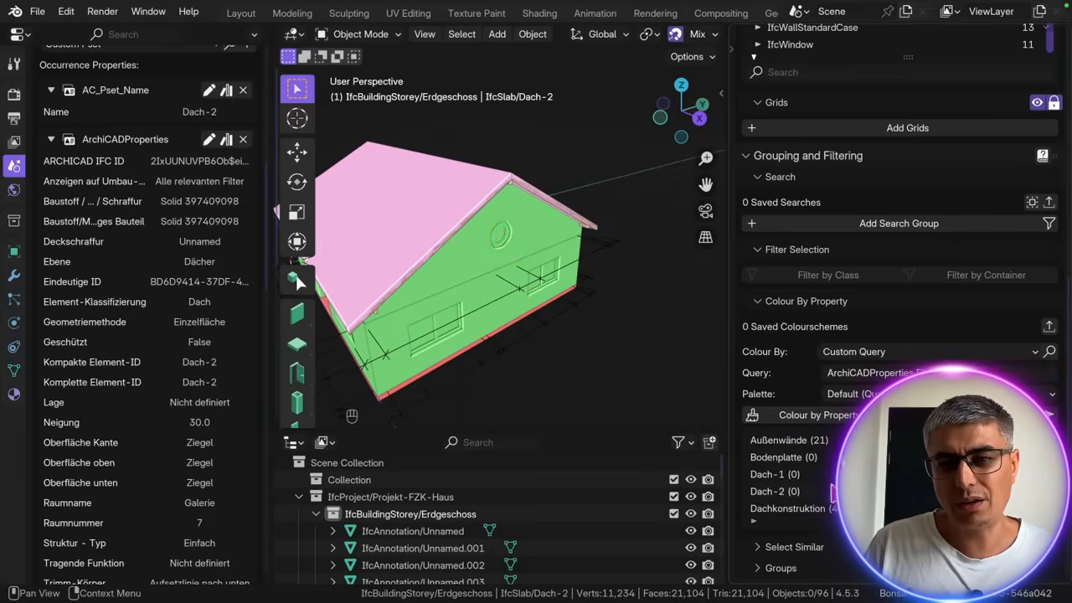
Look through the list of colour values for the current query and reset the element colours.
{"action": "scroll", "coordinate": [768, 479], "scroll_direction": "down", "scroll_amount": 4}
{"action": "scroll", "coordinate": [787, 474], "scroll_direction": "down", "scroll_amount": 5}
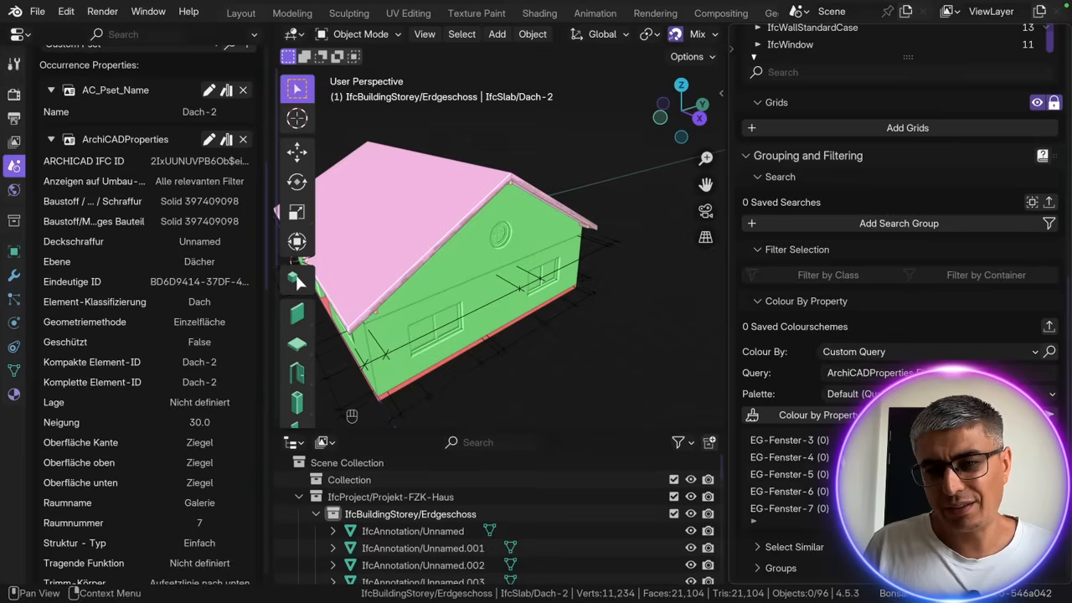
{"action": "scroll", "coordinate": [787, 473], "scroll_direction": "down", "scroll_amount": 2}
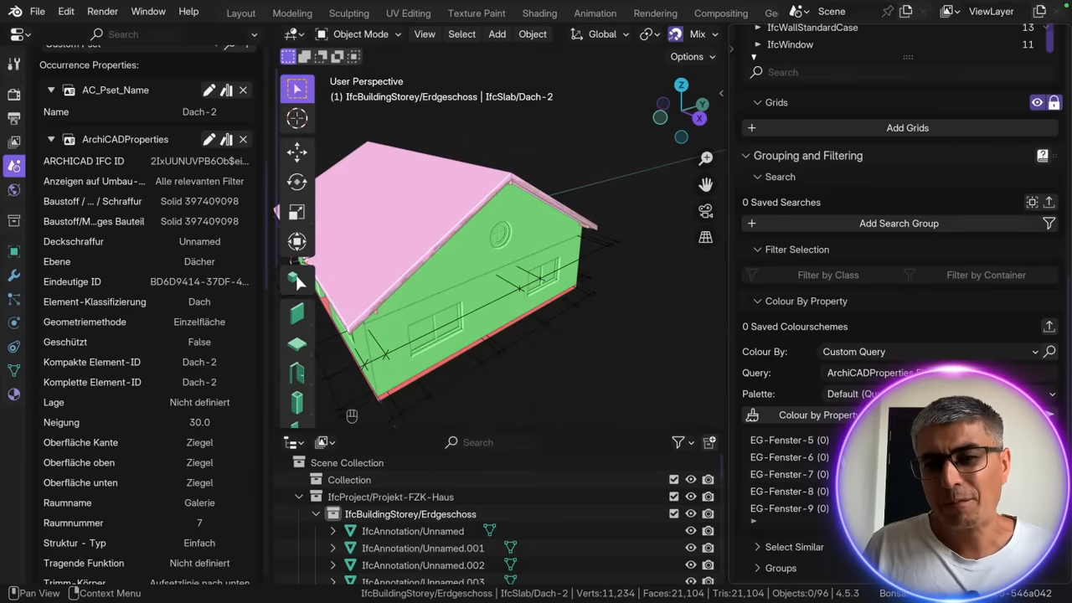
{"action": "scroll", "coordinate": [787, 473], "scroll_direction": "down", "scroll_amount": 15}
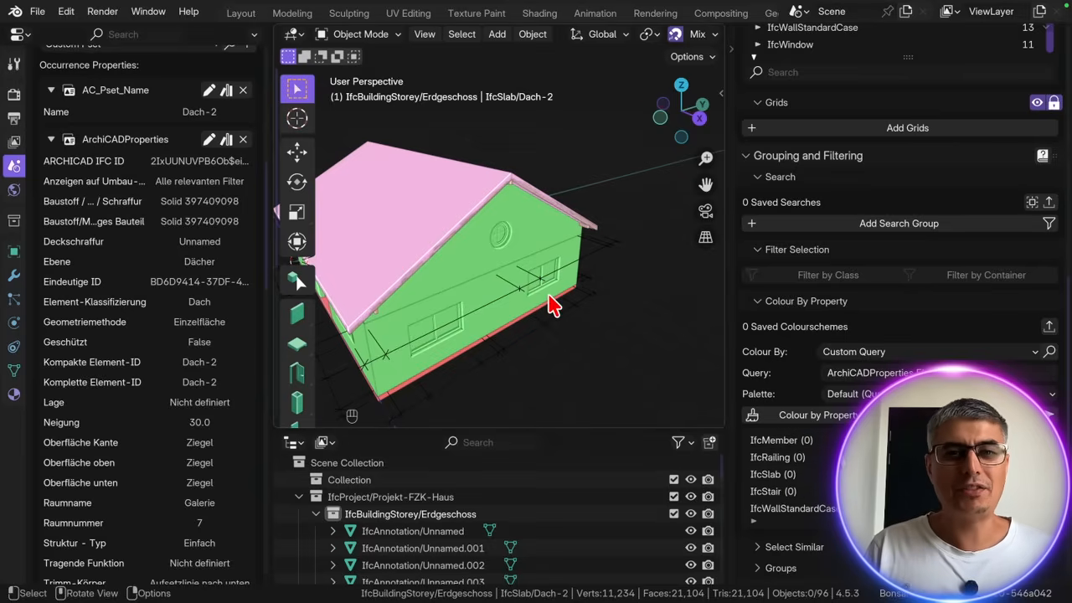
{"action": "middle_click_drag", "start_coordinate": [555, 304], "coordinate": [490, 310]}
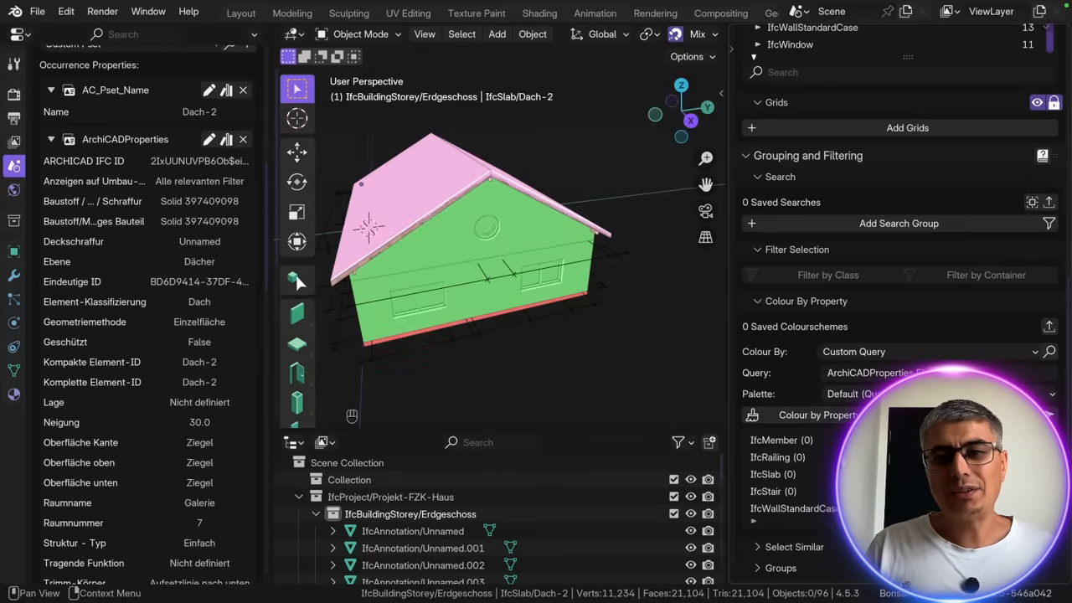
{"action": "left_click", "coordinate": [898, 375]}
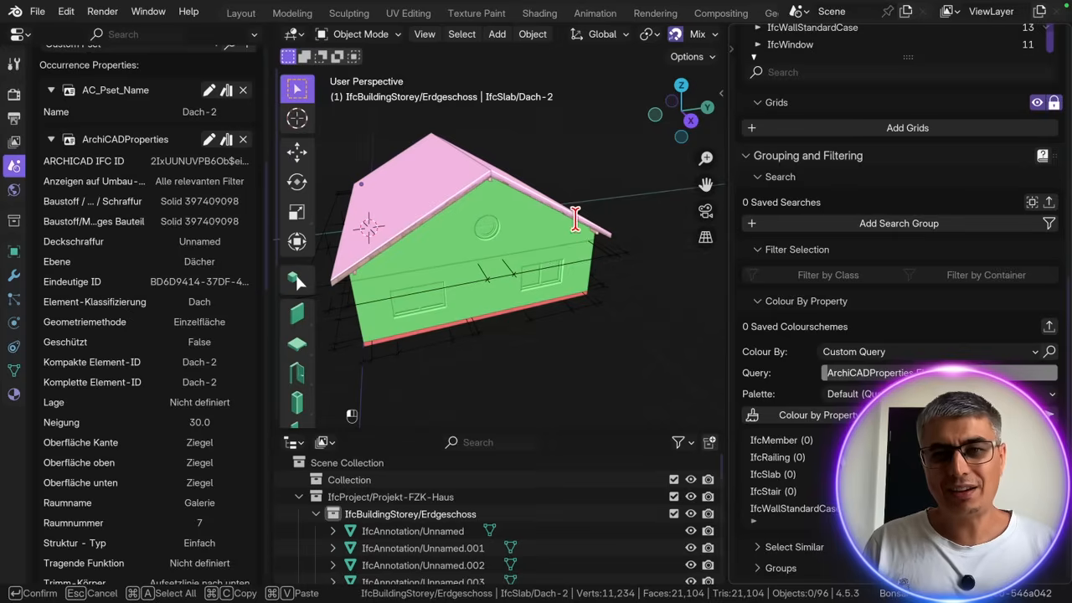
{"action": "left_click", "coordinate": [577, 343]}
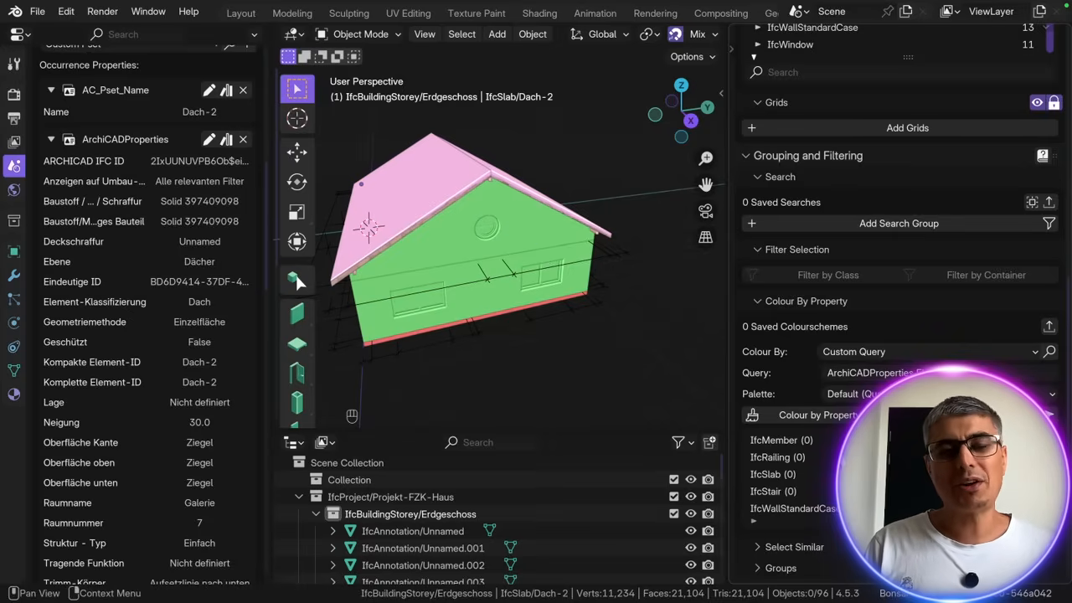
{"action": "middle_click_drag", "start_coordinate": [486, 232], "coordinate": [545, 206]}
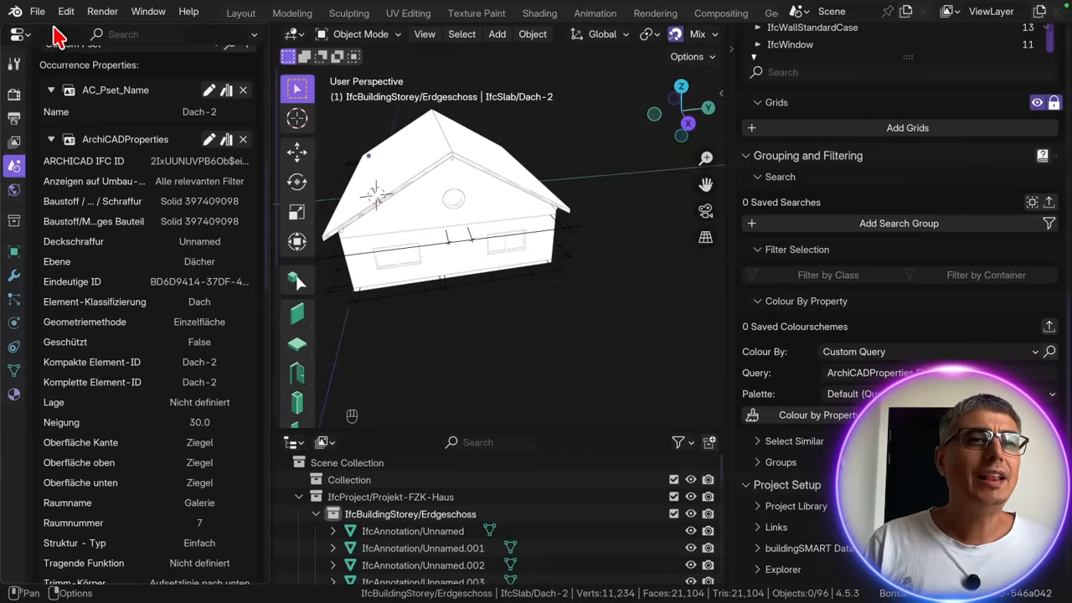